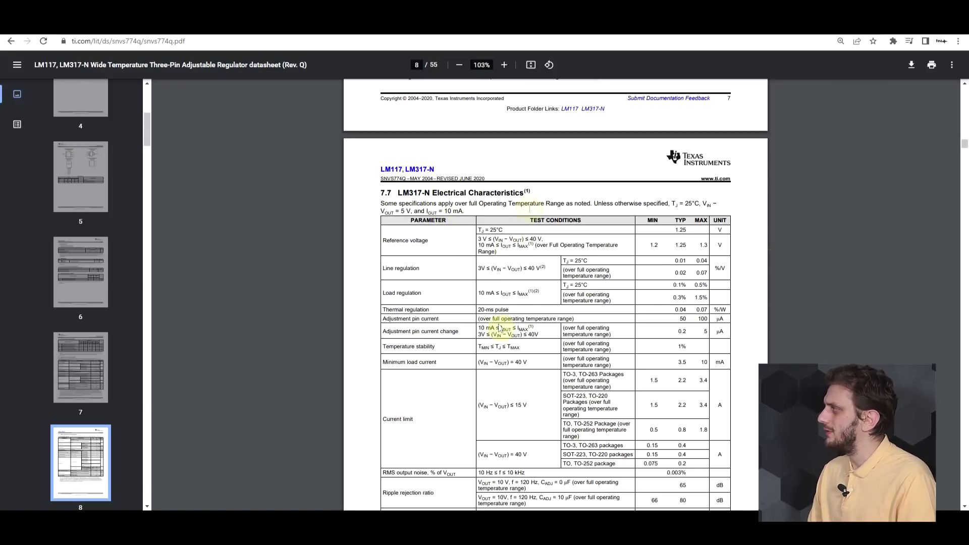
# Step: Highlight the LM317-N line regulation test conditions, then scroll further down the datasheet
pyautogui.moveTo(478, 268); pyautogui.dragTo(541, 271)
pyautogui.click(539, 272)
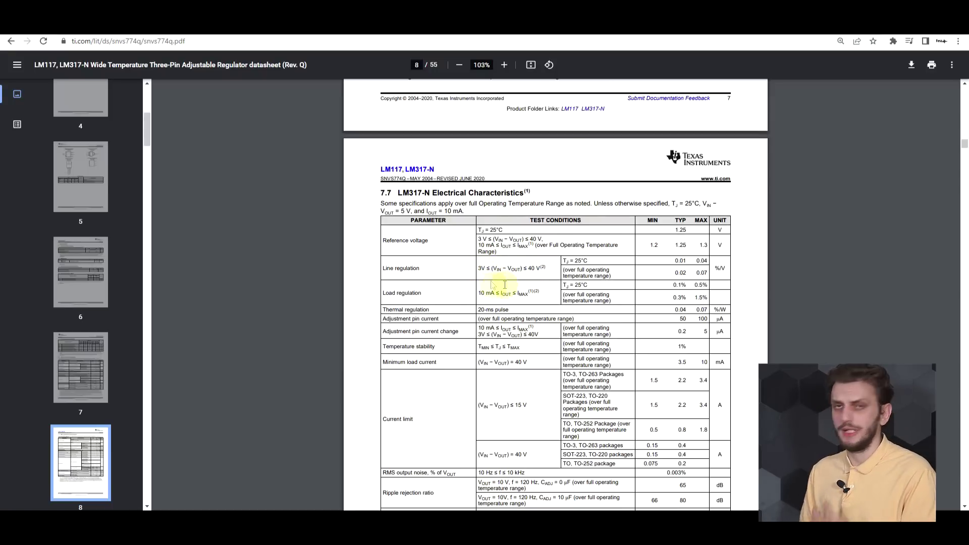
pyautogui.scroll(-20, 492, 285)
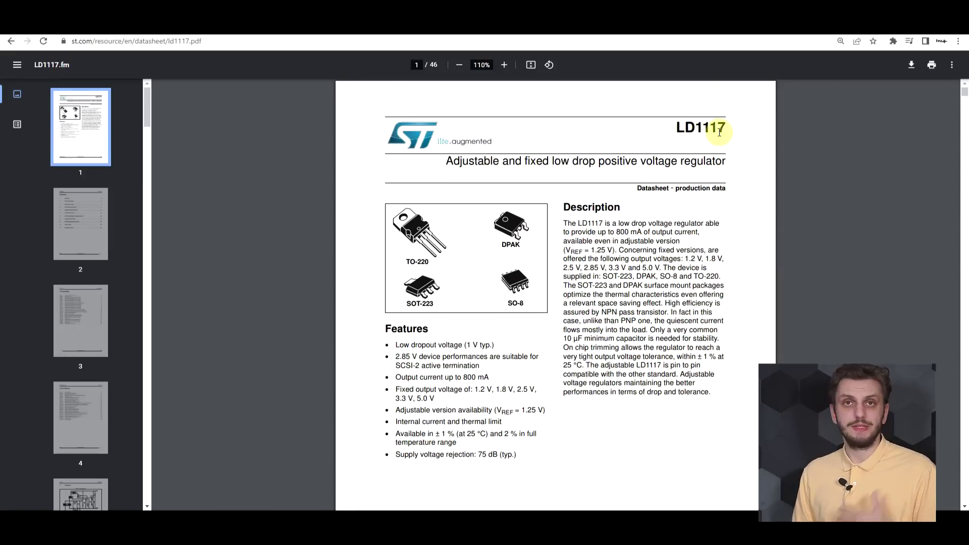
# Step: Highlight part of the LD1117 regulator subtitle, then scroll down to the electrical table
pyautogui.moveTo(543, 160); pyautogui.dragTo(597, 162)
pyautogui.click(623, 179)
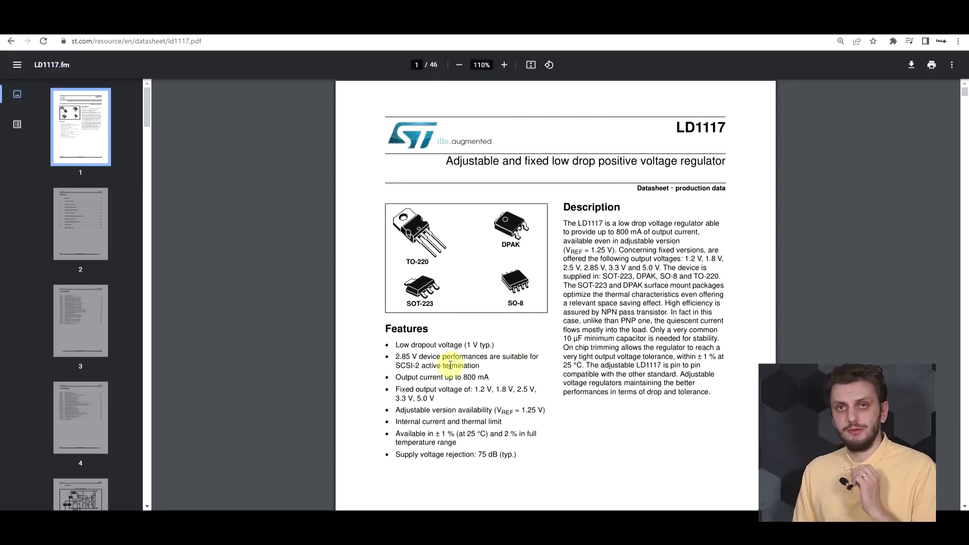
pyautogui.scroll(-20, 455, 369)
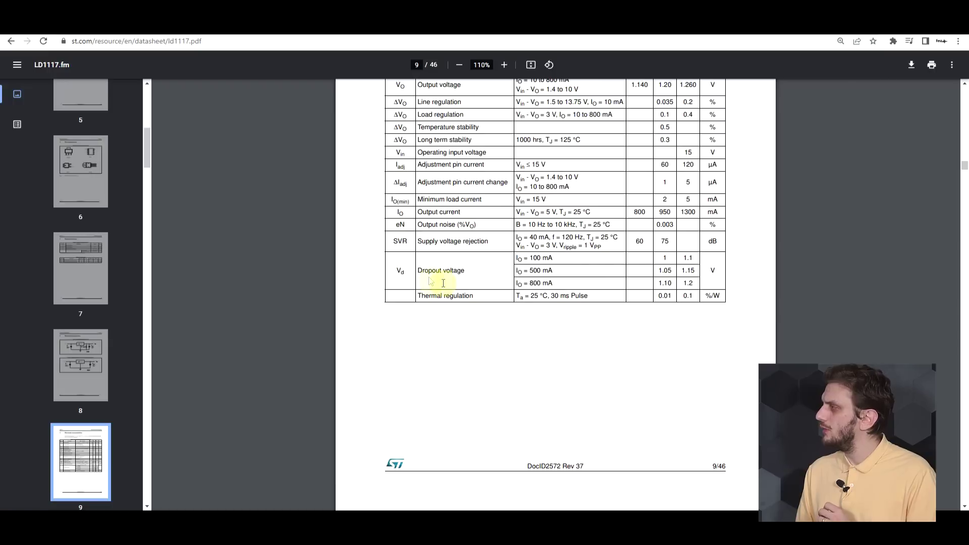
# Step: Mark the LD1117 dropout voltage row, its 800 mA test condition and maximum value
pyautogui.moveTo(417, 271); pyautogui.dragTo(465, 271)
pyautogui.moveTo(525, 284); pyautogui.dragTo(554, 284)
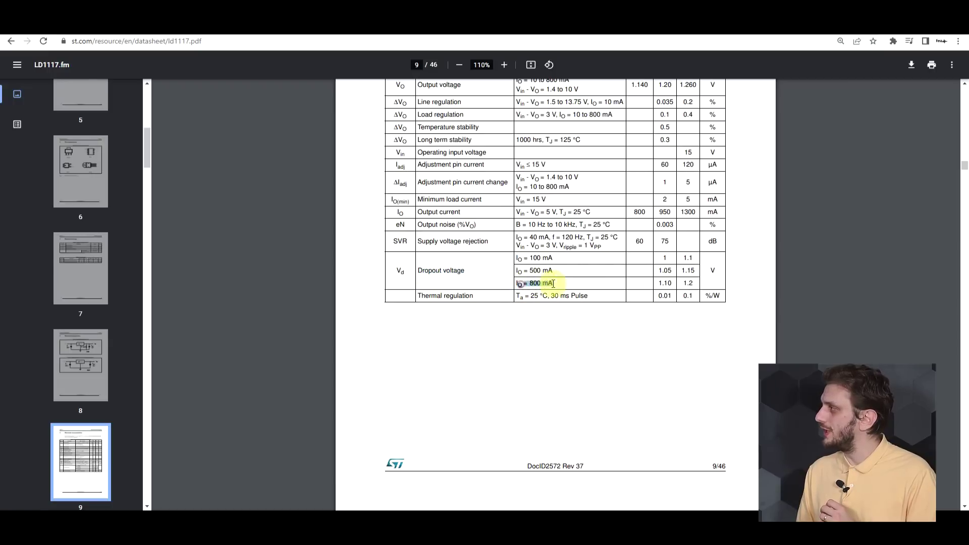
pyautogui.scroll(1, 635, 307)
pyautogui.moveTo(683, 334); pyautogui.dragTo(694, 334)
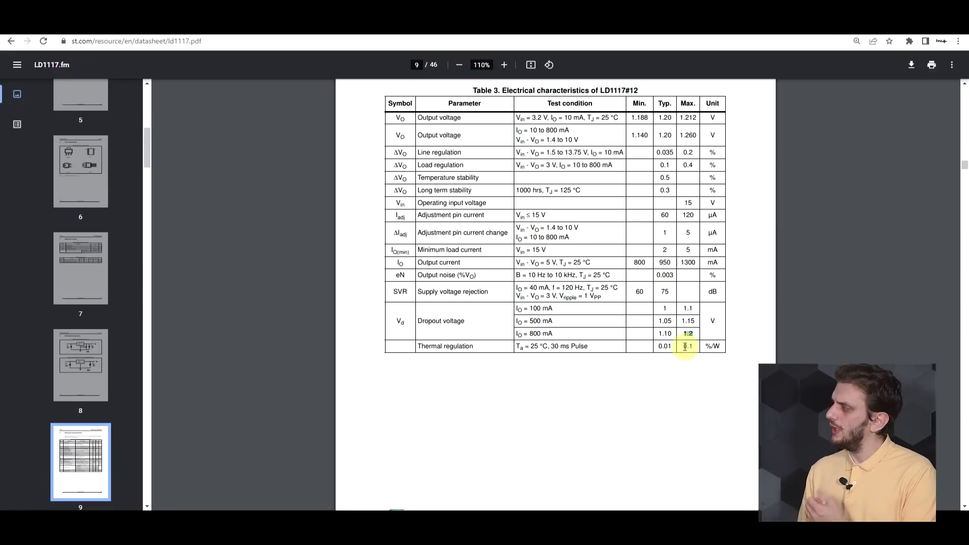
pyautogui.click(688, 347)
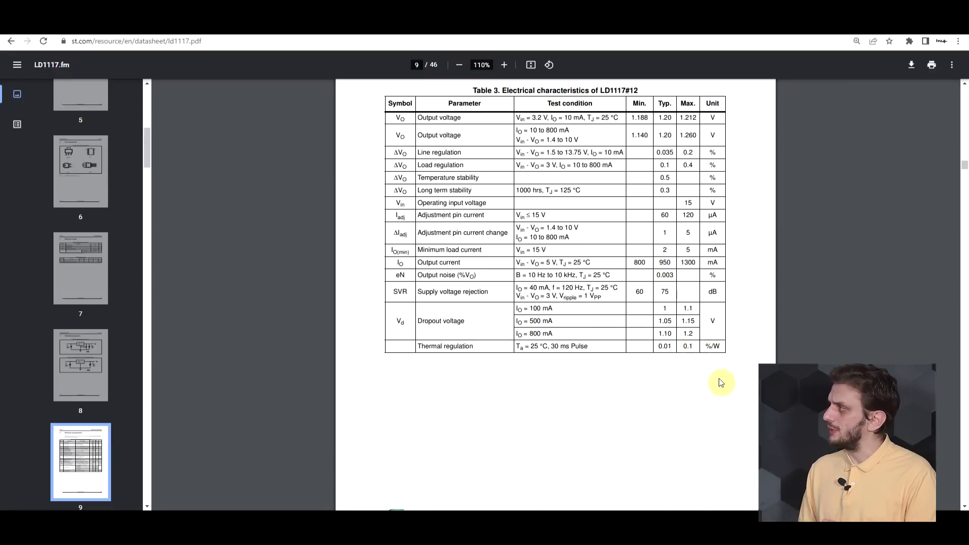
pyautogui.scroll(3, 721, 378)
pyautogui.scroll(15, 757, 343)
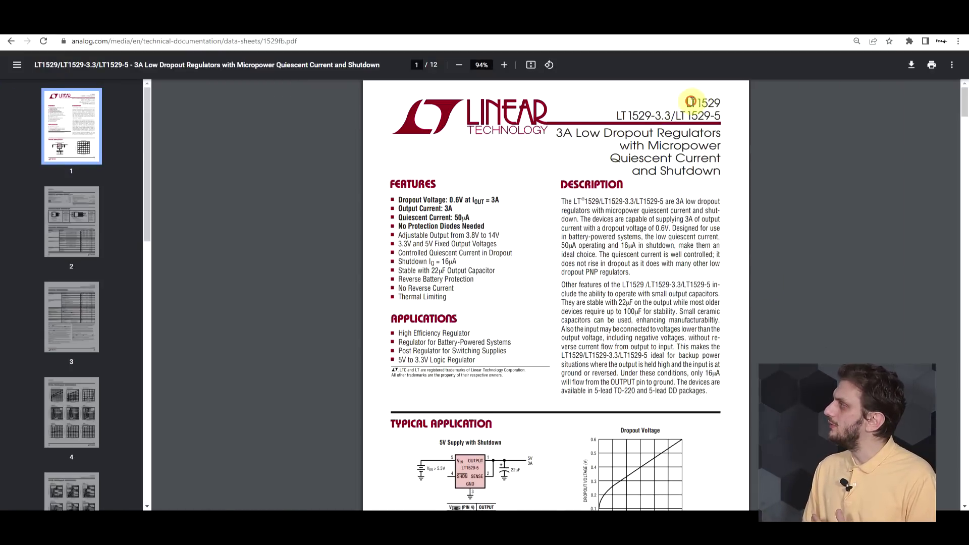
# Step: Highlight the LT1529 part number, low-dropout 3A title, and the 950 mV maximum dropout
pyautogui.moveTo(690, 102); pyautogui.dragTo(722, 103)
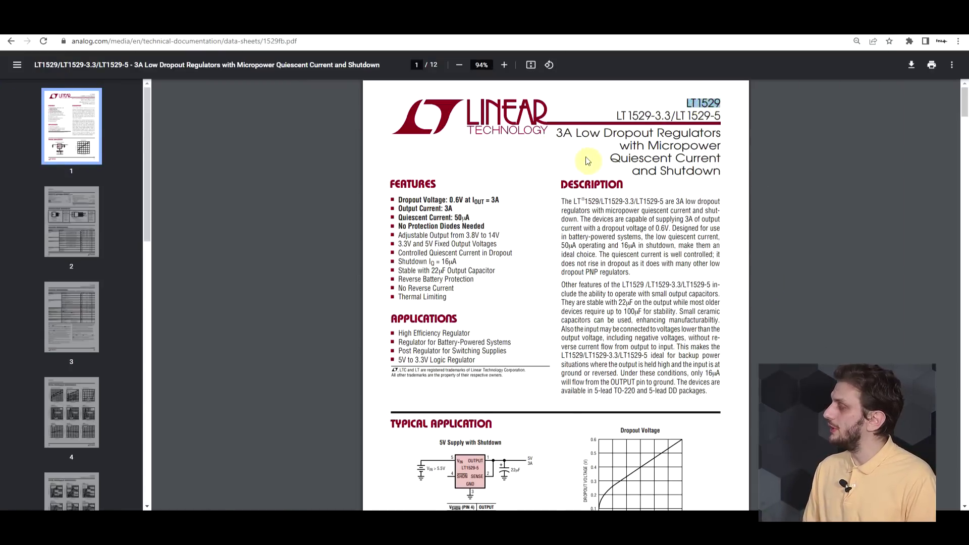
pyautogui.moveTo(581, 134); pyautogui.dragTo(650, 134)
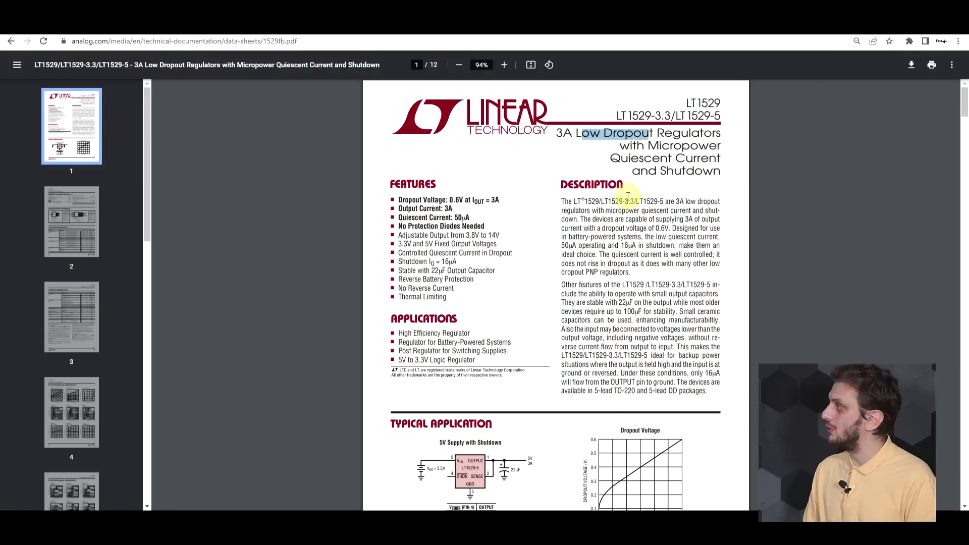
pyautogui.click(558, 134)
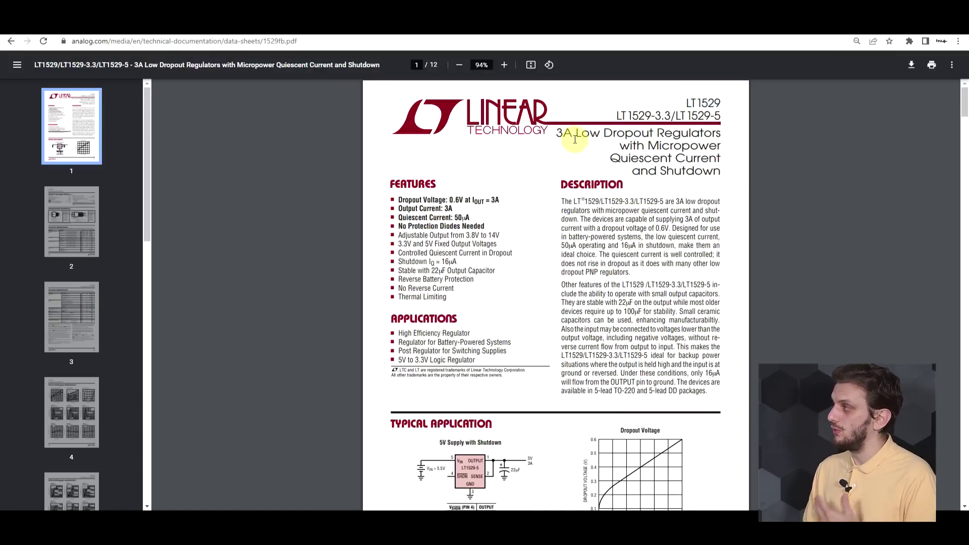
pyautogui.moveTo(575, 140); pyautogui.dragTo(557, 135)
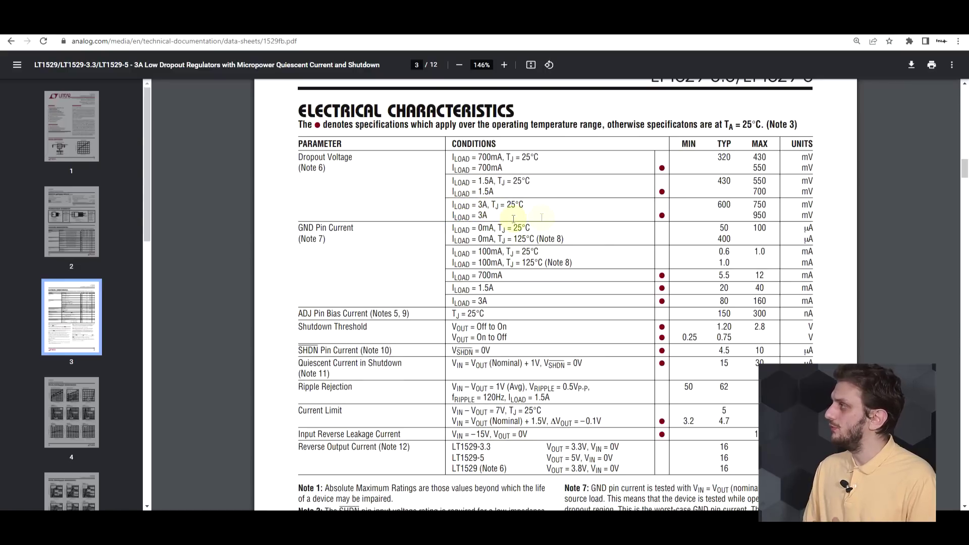
pyautogui.doubleClick(755, 216)
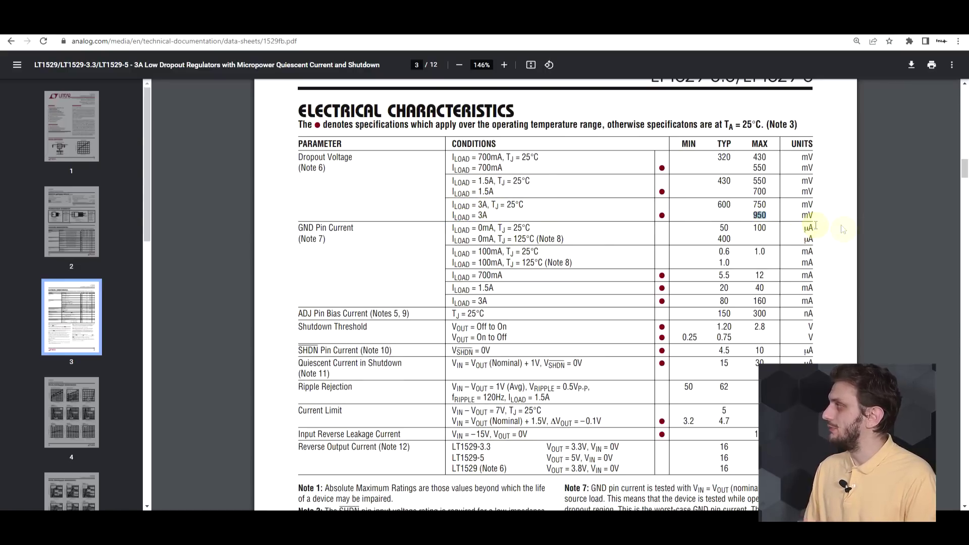
pyautogui.click(725, 204)
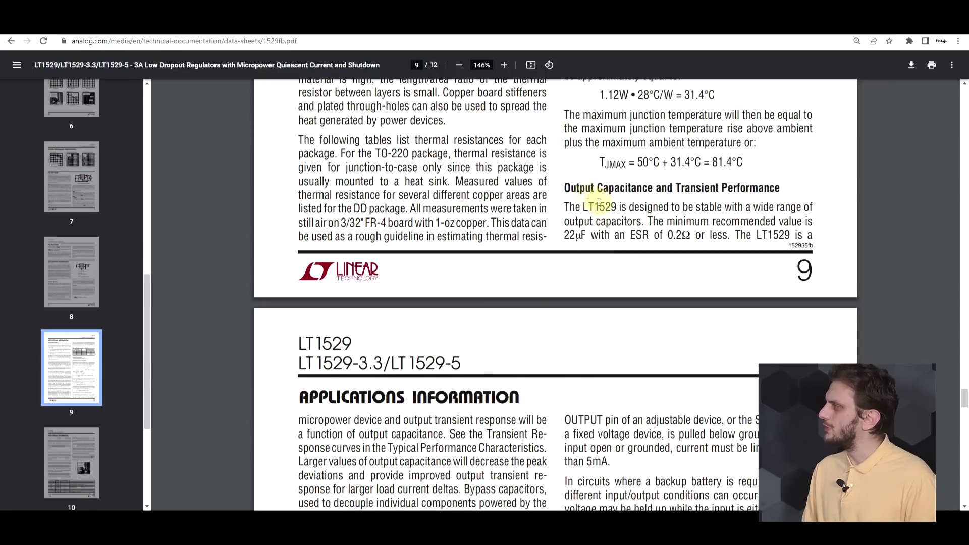
# Step: Highlight the LT1529 Output Capacitance heading and its 22µF minimum output capacitance
pyautogui.moveTo(570, 188); pyautogui.dragTo(759, 188)
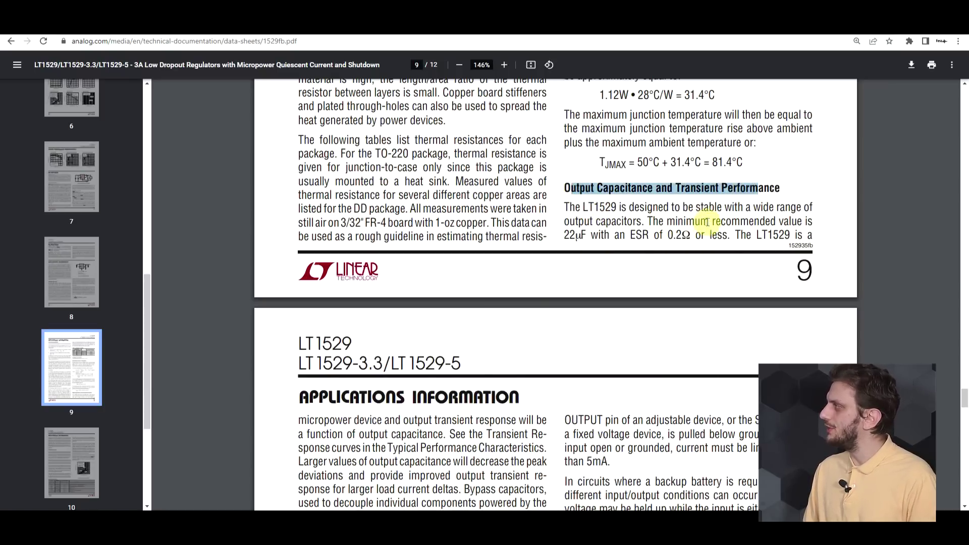
pyautogui.click(568, 233)
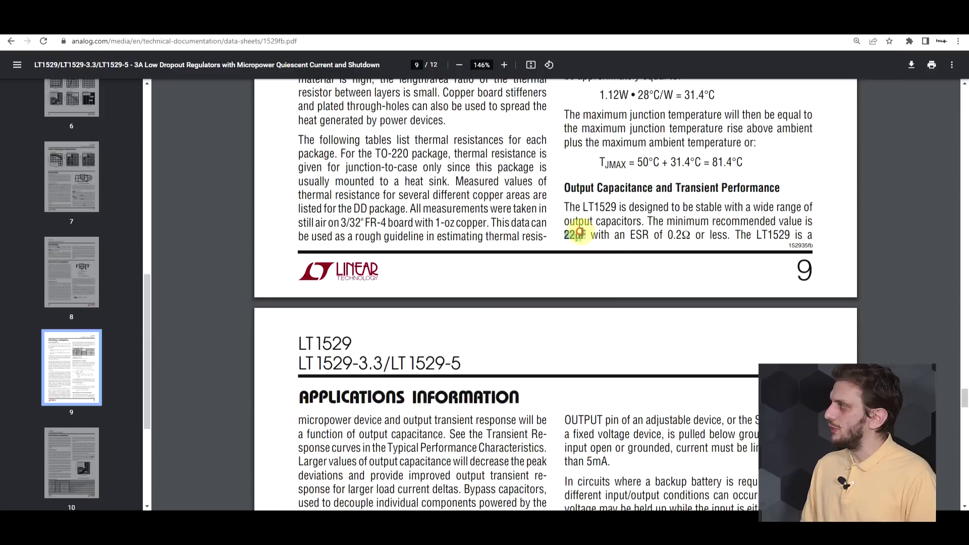
pyautogui.doubleClick(579, 233)
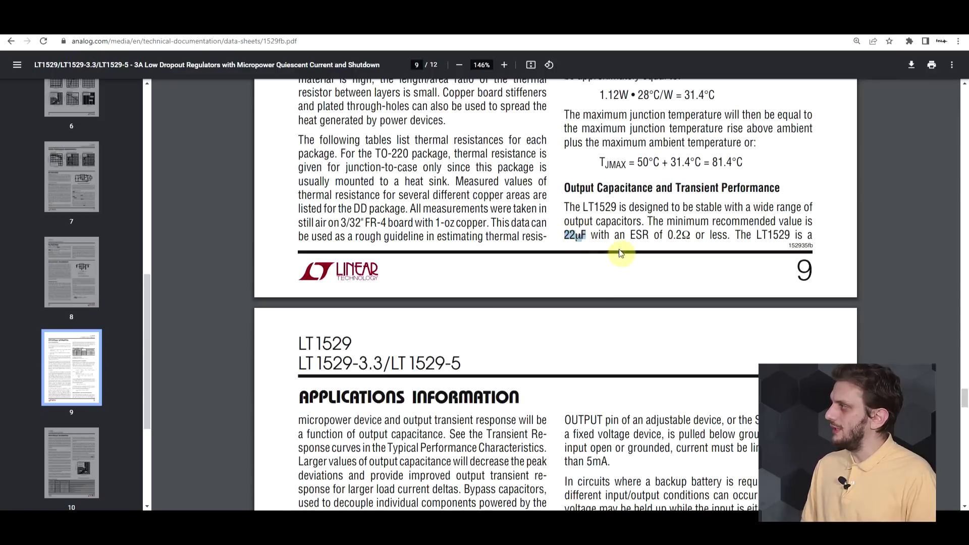
pyautogui.click(682, 228)
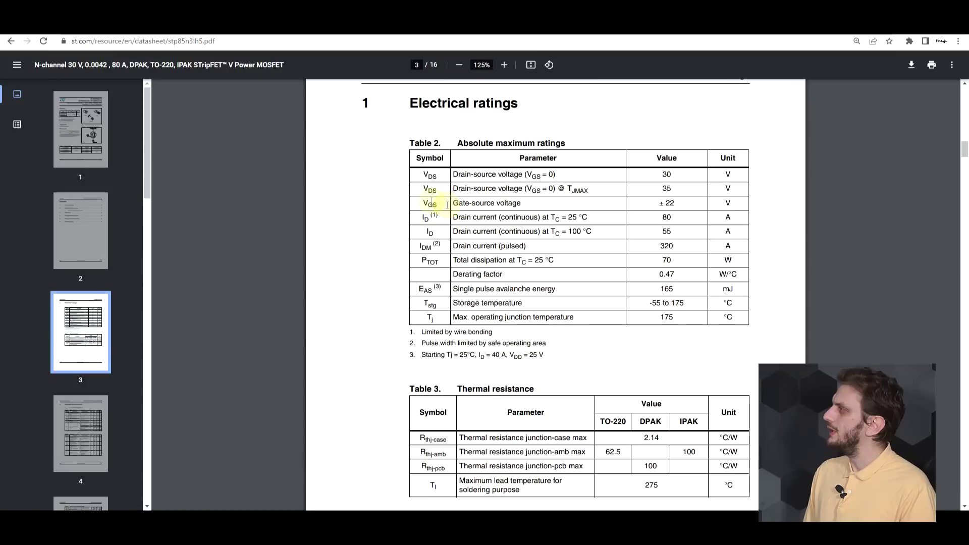
# Step: On the MOSFET ratings page, highlight the gate-source voltage parameter and its ±22 V limit
pyautogui.click(421, 203)
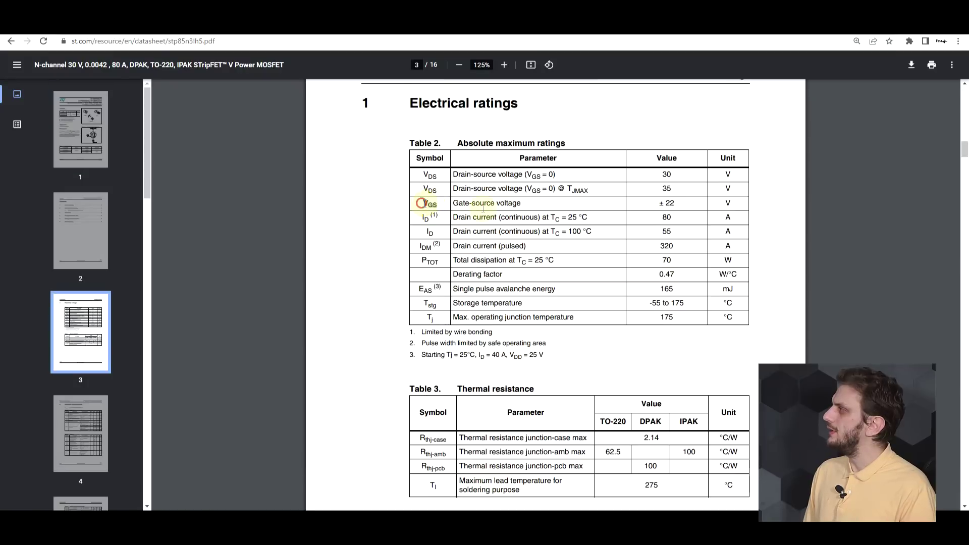
pyautogui.moveTo(421, 203); pyautogui.dragTo(523, 203)
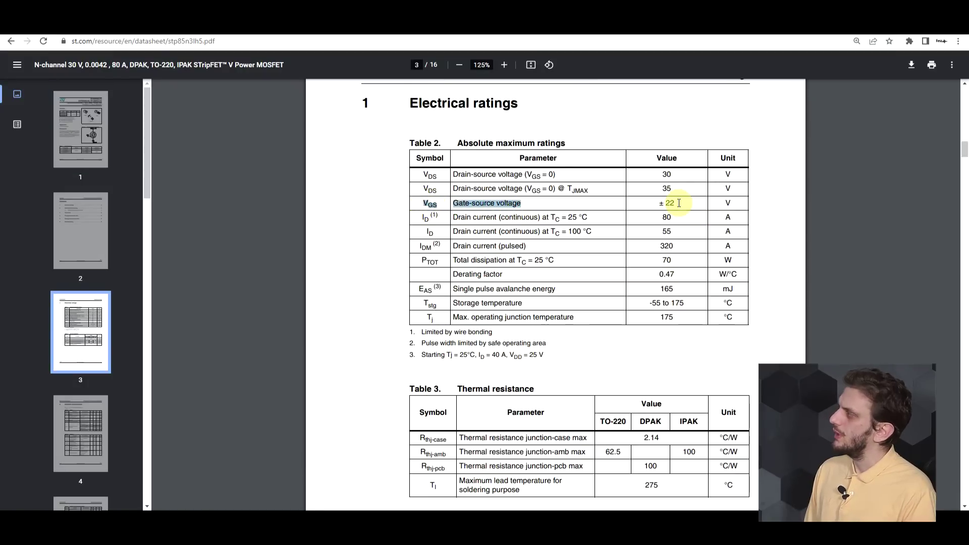
pyautogui.moveTo(679, 203); pyautogui.dragTo(657, 203)
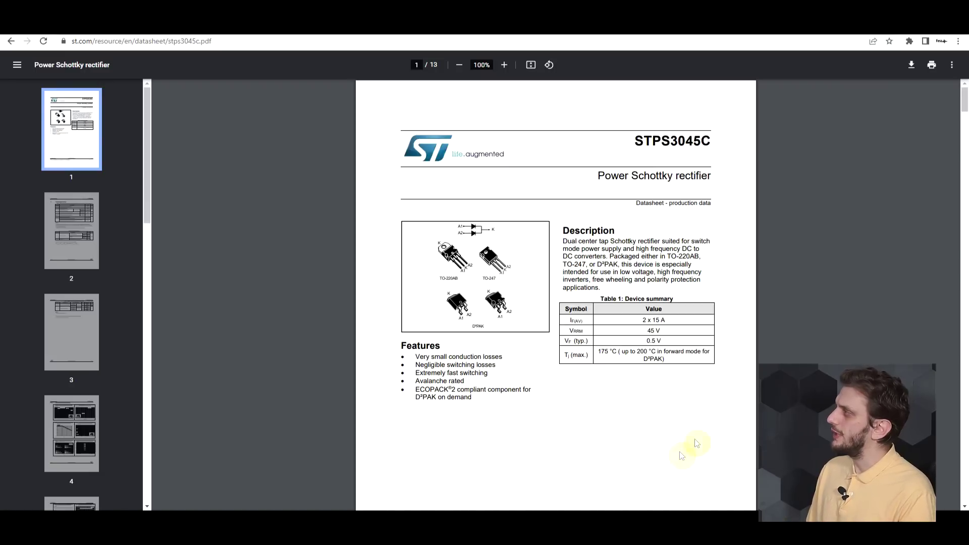
# Step: Scroll up in the STPS3045C Schottky rectifier datasheet
pyautogui.keyDown('ctrl'); pyautogui.scroll(1, 671, 390); pyautogui.keyUp('ctrl')
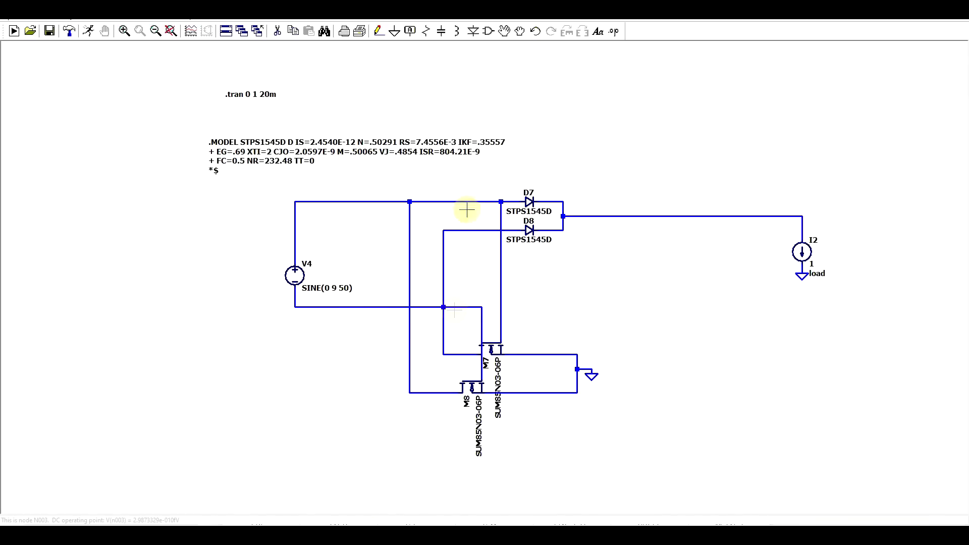
# Step: Run the transient simulation to plot the ±9 V, 50 Hz V(N001,N003) sine
pyautogui.scroll(2, 615, 288)
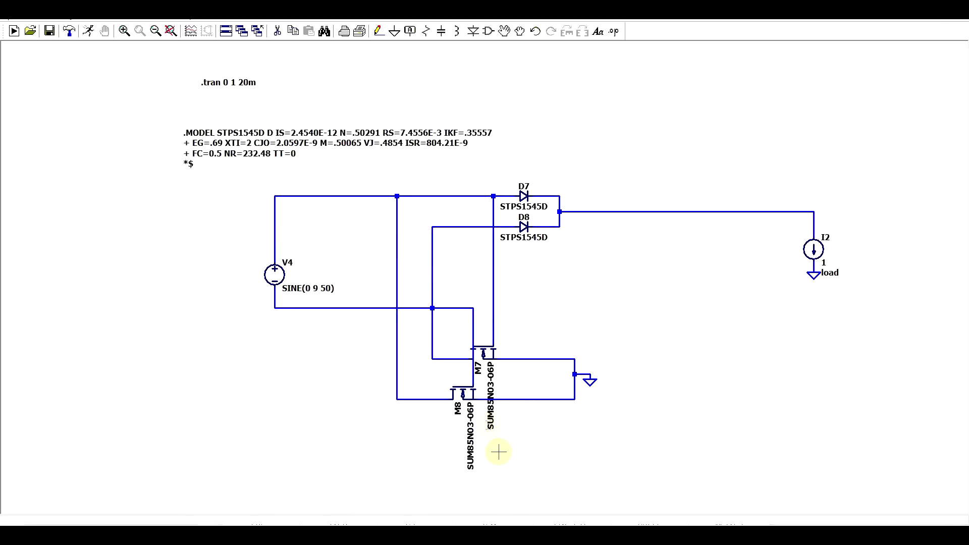
pyautogui.click(14, 31)
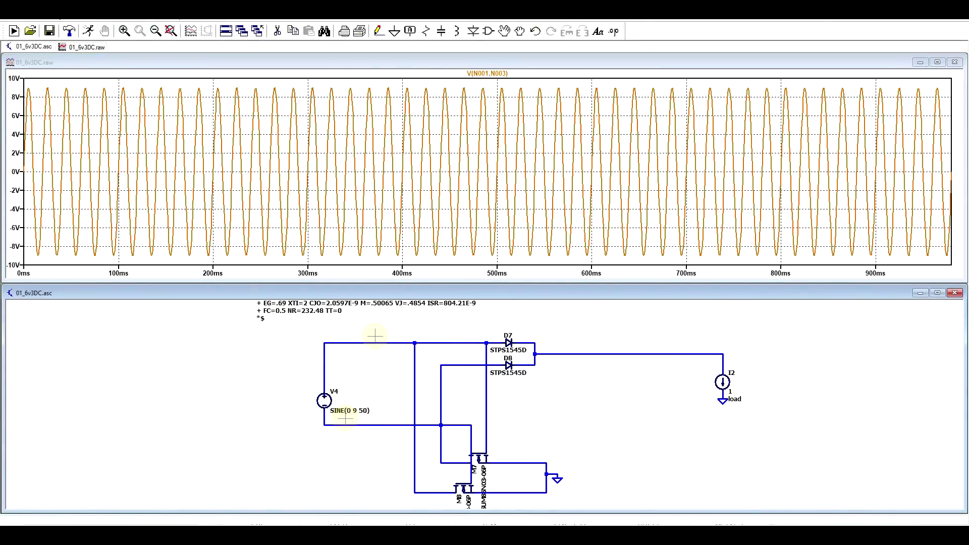
# Step: Plot the rectified output V(n002) and zoom in on the waveform peaks
pyautogui.click(637, 351)
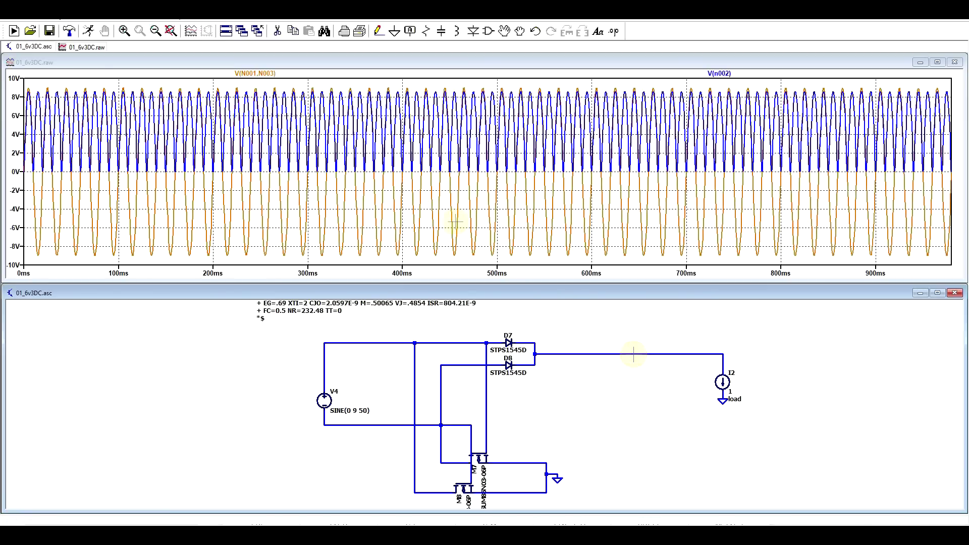
pyautogui.moveTo(23, 79); pyautogui.dragTo(532, 183)
pyautogui.moveTo(305, 129); pyautogui.dragTo(531, 242)
pyautogui.moveTo(324, 129); pyautogui.dragTo(347, 178)
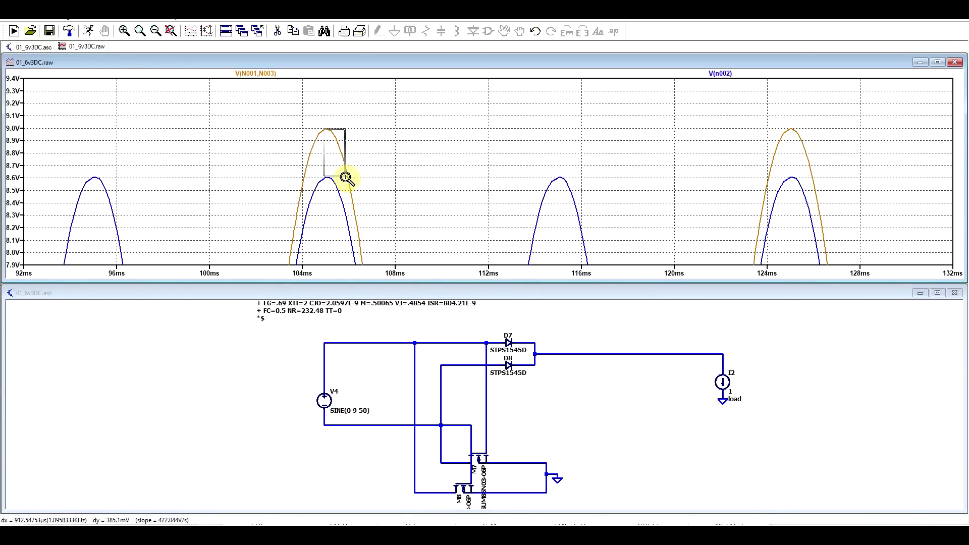
pyautogui.moveTo(347, 178); pyautogui.dragTo(347, 179)
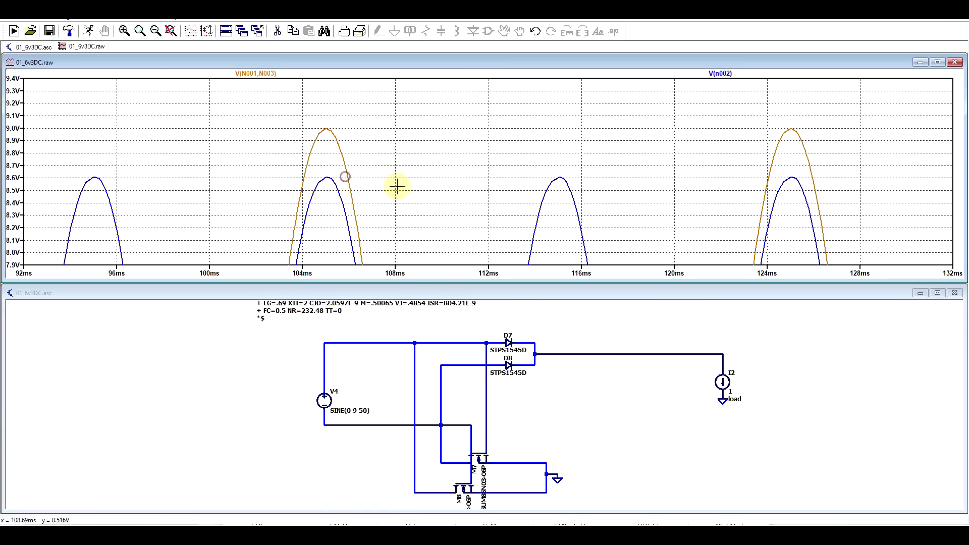
# Step: Plot the differential voltage across diode D7 and another near M7
pyautogui.click(483, 317)
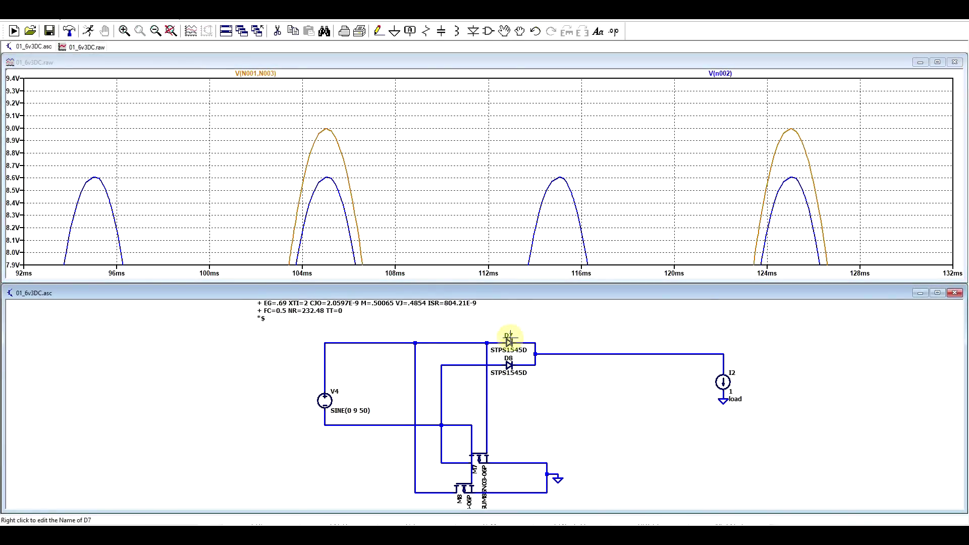
pyautogui.moveTo(488, 343); pyautogui.dragTo(544, 349)
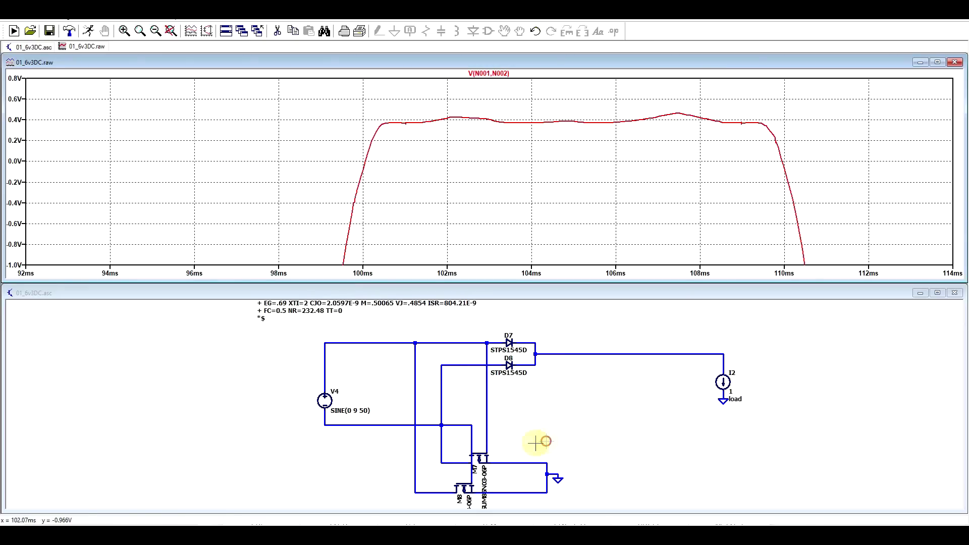
pyautogui.moveTo(455, 458); pyautogui.dragTo(513, 457)
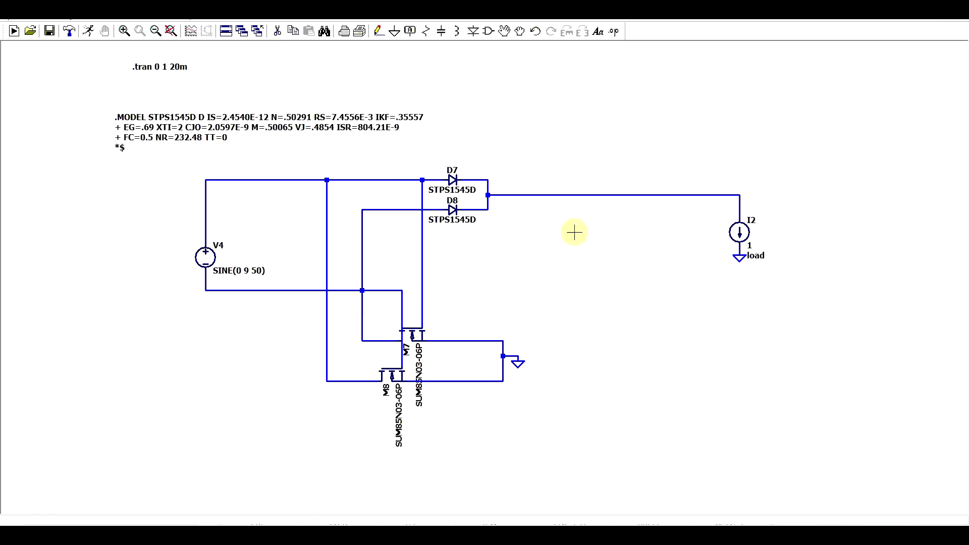
pyautogui.scroll(-3, 572, 235)
# Step: Simulate the 4700µ-capacitor rectifier, plot V(n005), and zoom onto its output ripple
pyautogui.press('space')
pyautogui.scroll(3, 598, 374)
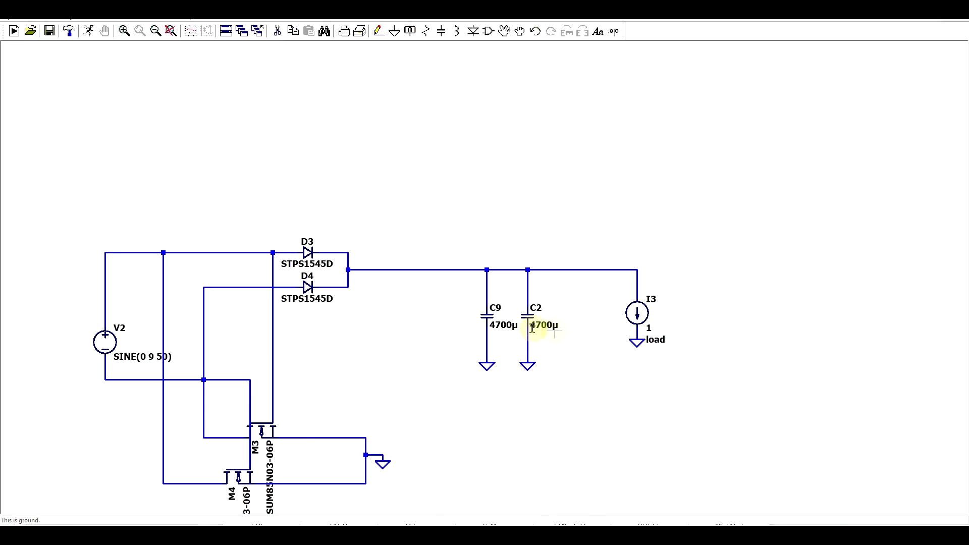
pyautogui.click(88, 31)
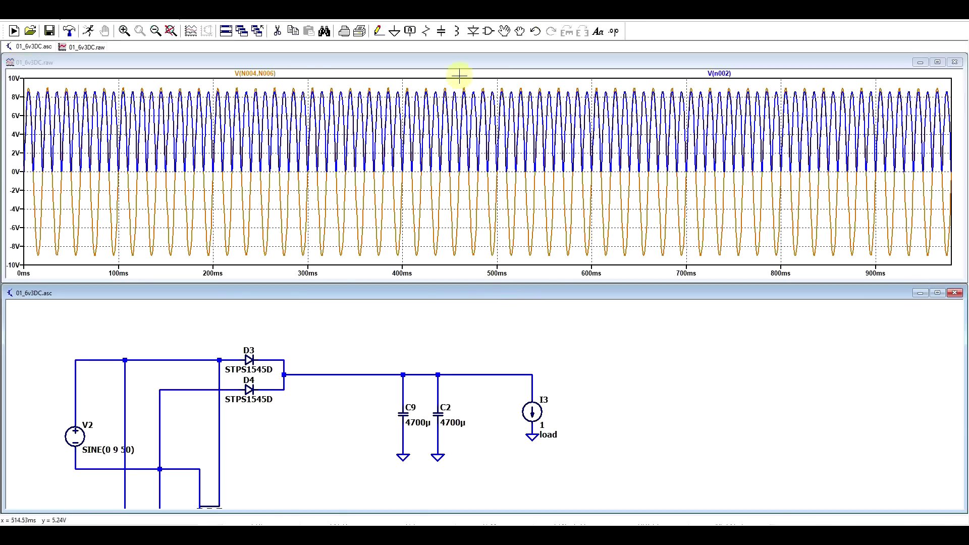
pyautogui.click(489, 371)
pyautogui.moveTo(28, 84)
pyautogui.mouseDown()
pyautogui.moveTo(647, 103)
pyautogui.moveTo(130, 121)
pyautogui.moveTo(223, 249)
pyautogui.mouseUp()
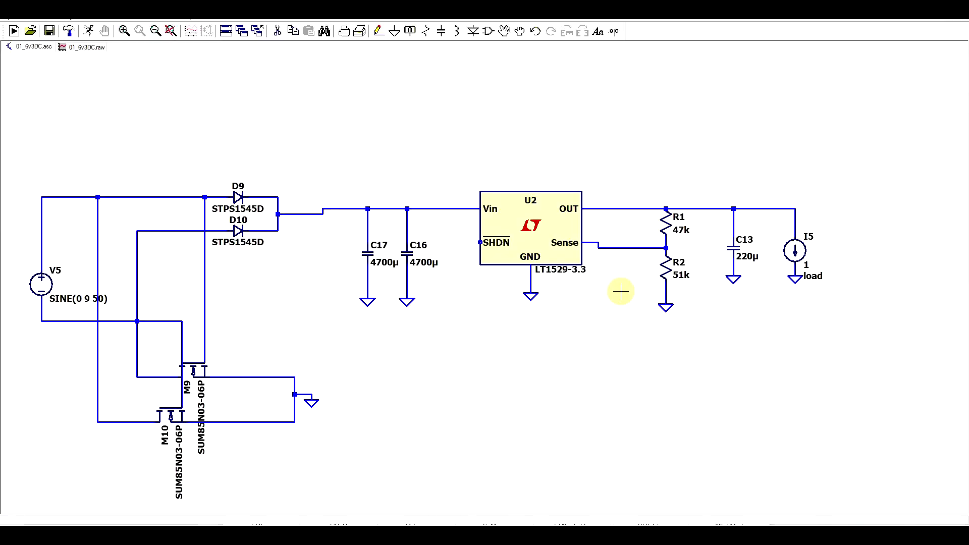
# Step: Preview LT1529-3.3 and LT1529-5 in the library, keep the 3.3 part, view the waveforms
pyautogui.press('F2')
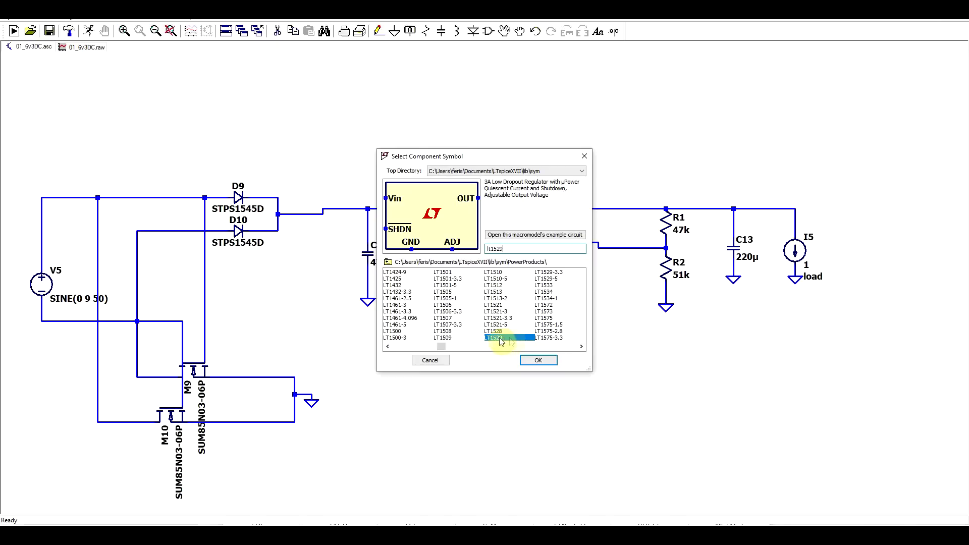
pyautogui.press('Down')
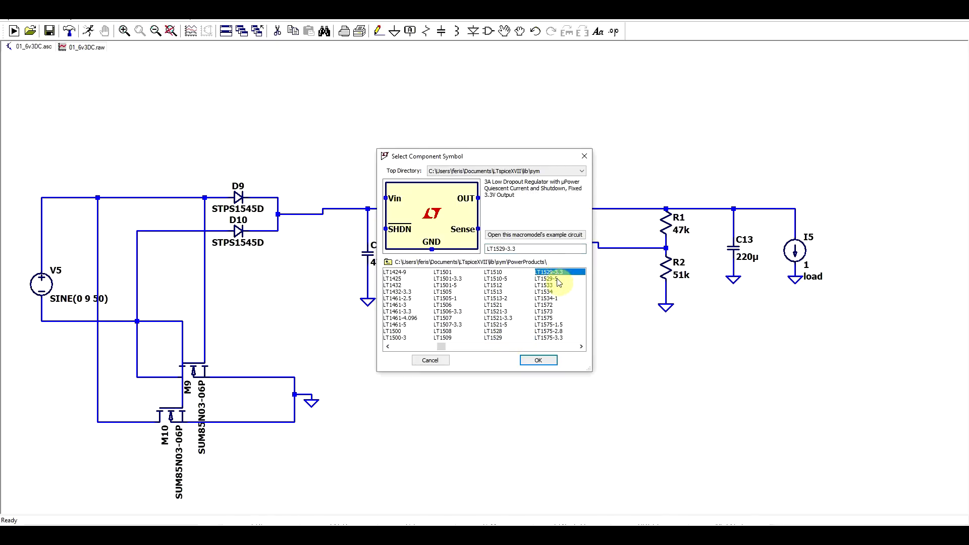
pyautogui.click(558, 280)
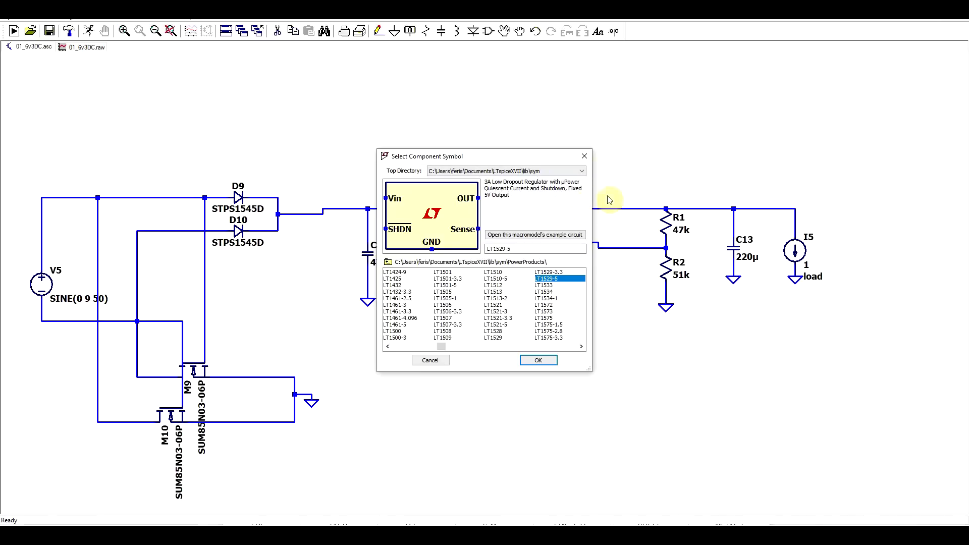
pyautogui.click(584, 156)
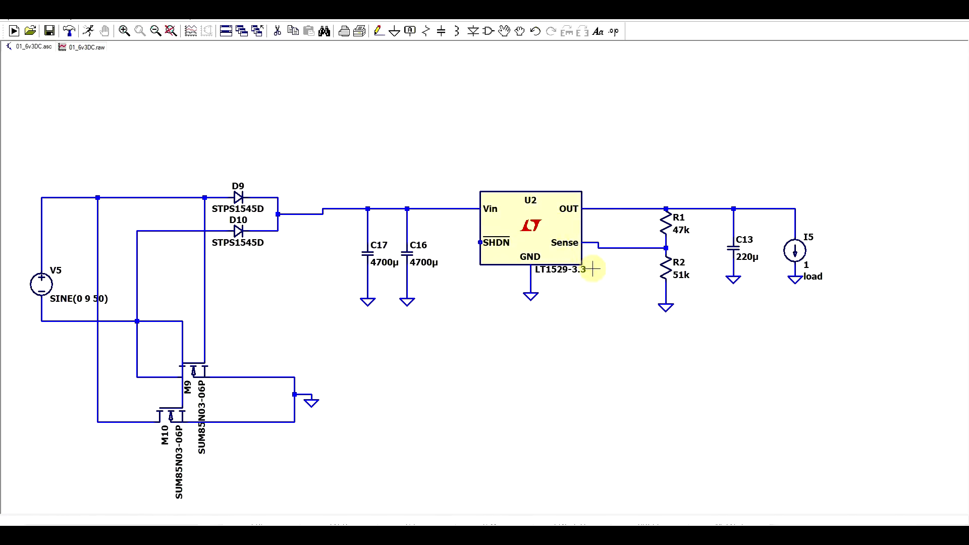
pyautogui.press('F3')
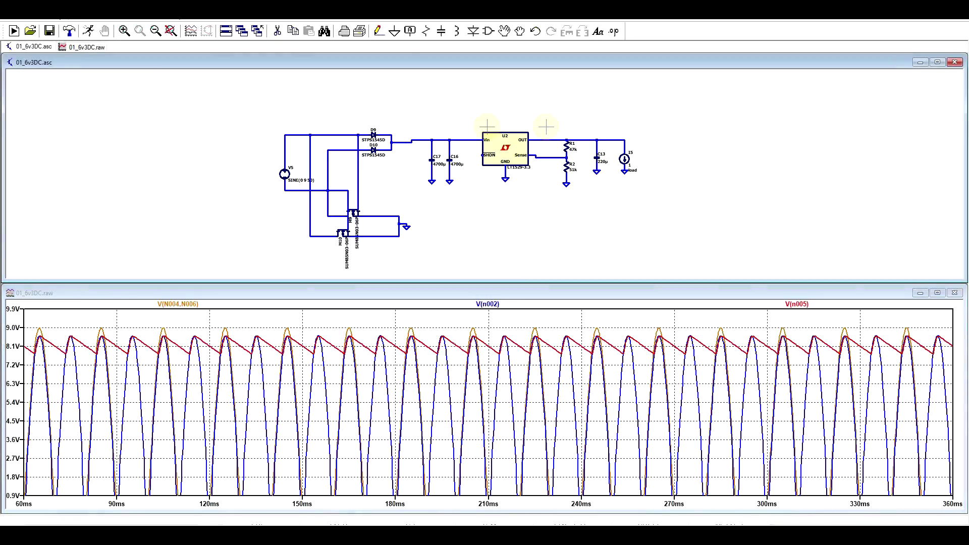
# Step: Add the regulator output V(n009) to the plot and delete the V(n002) trace
pyautogui.scroll(3, 536, 116)
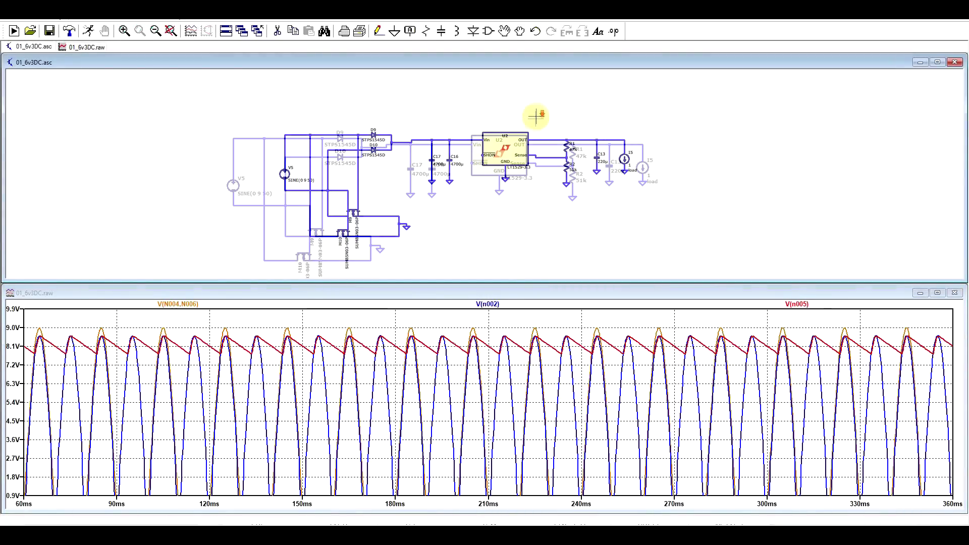
pyautogui.click(645, 147)
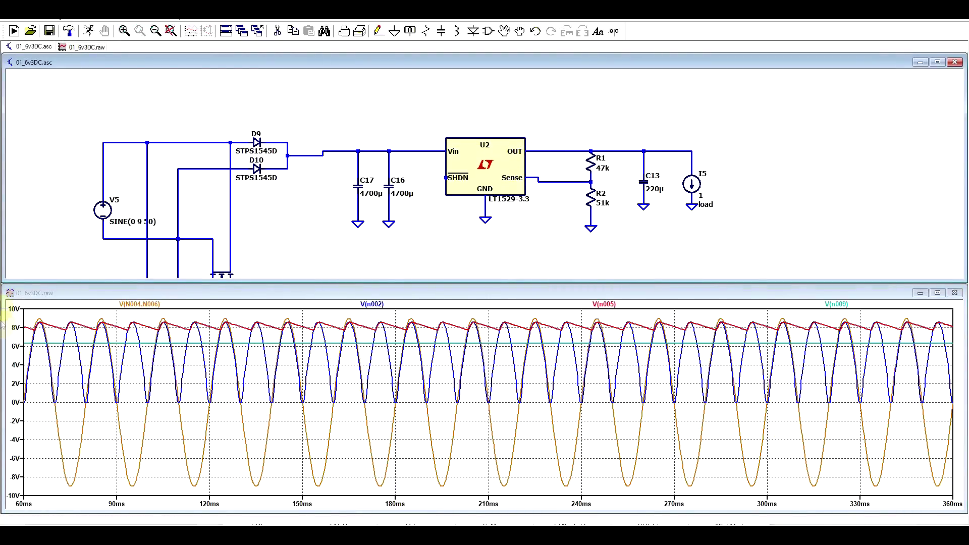
pyautogui.rightClick(379, 305)
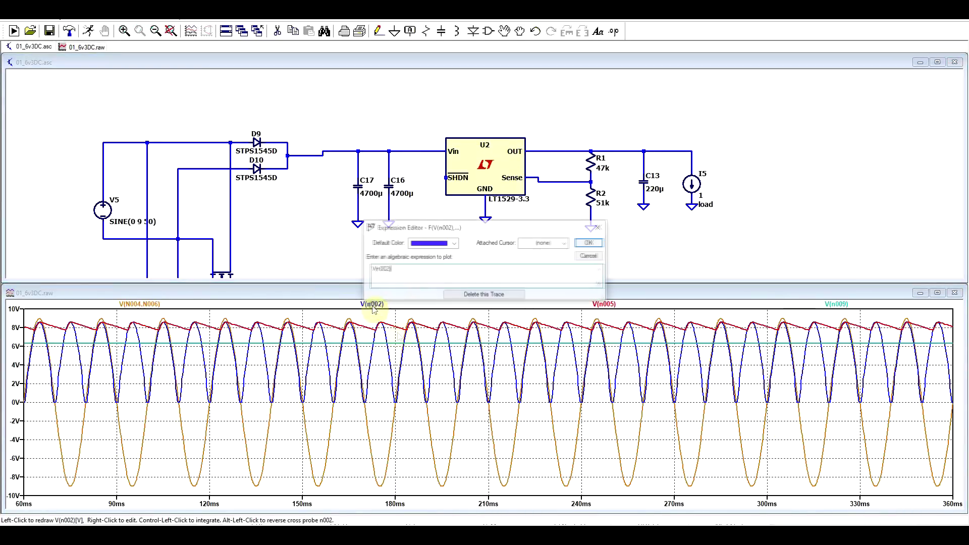
pyautogui.click(471, 296)
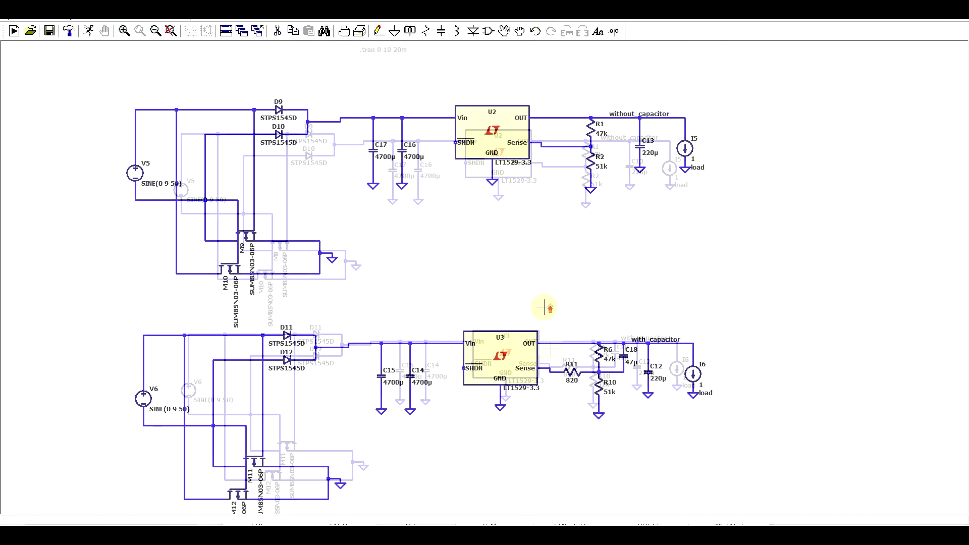
# Step: Zoom in on the upper regulator's output, then zoom back out to see both circuits
pyautogui.scroll(1, 586, 404)
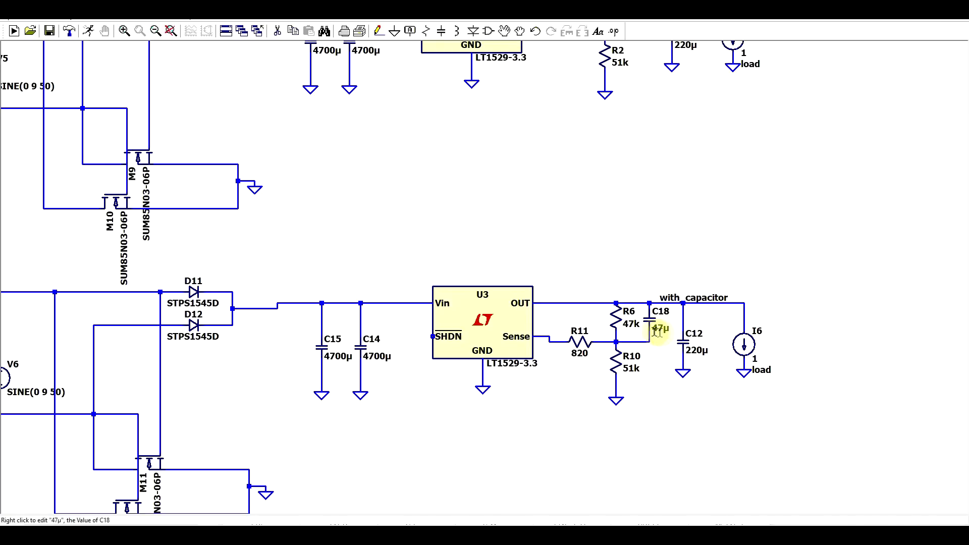
pyautogui.scroll(-2, 676, 389)
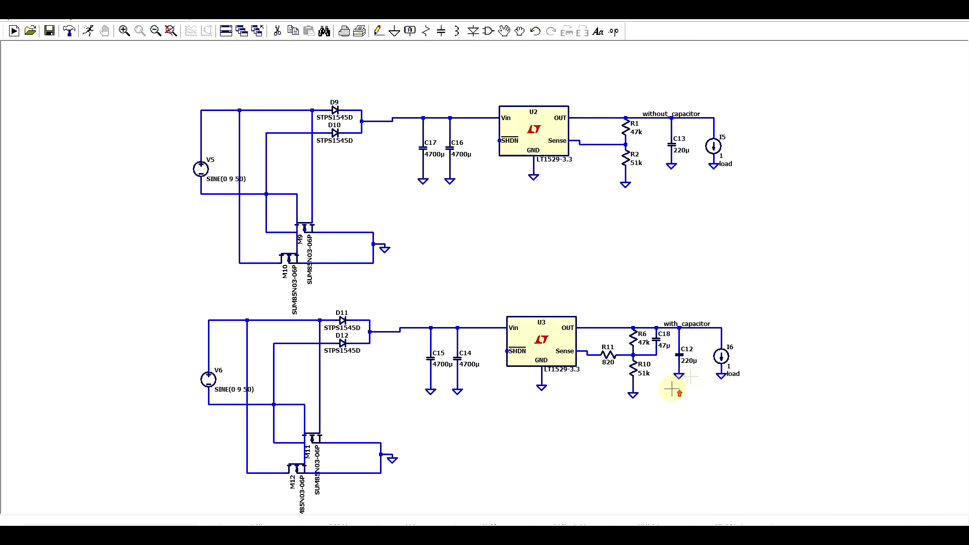
# Step: Run both regulator circuits and probe the without_capacitor and with_capacitor nets onto one plot
pyautogui.click(88, 31)
pyautogui.scroll(2, 596, 391)
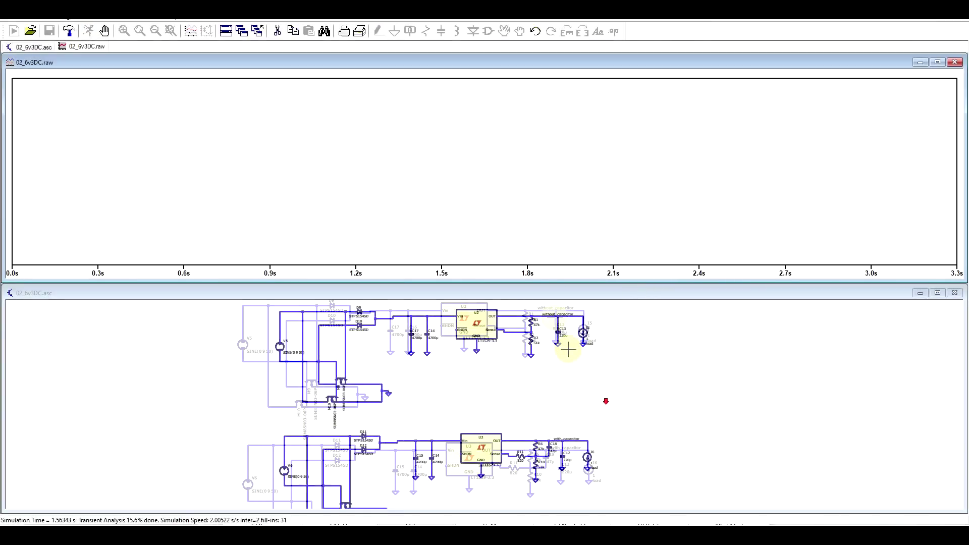
pyautogui.click(532, 308)
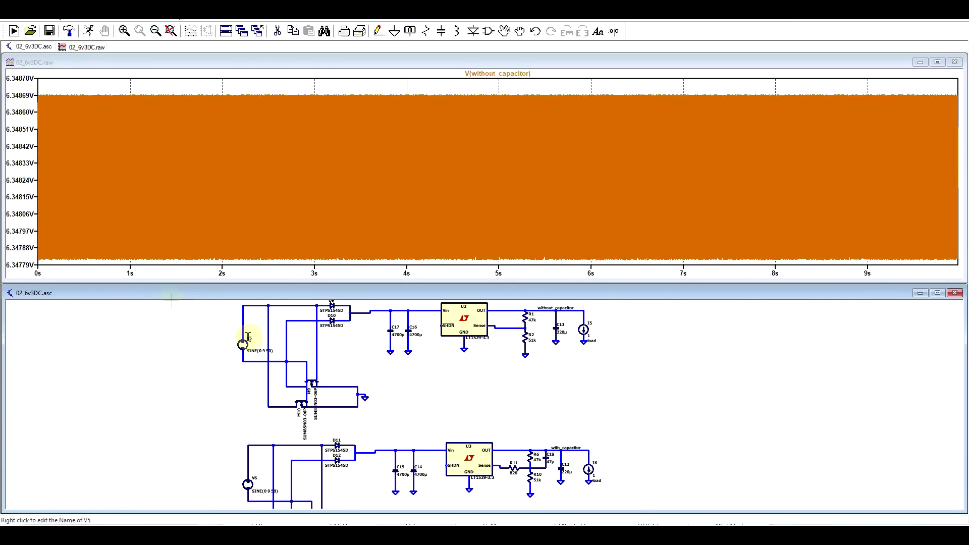
pyautogui.scroll(3, 573, 506)
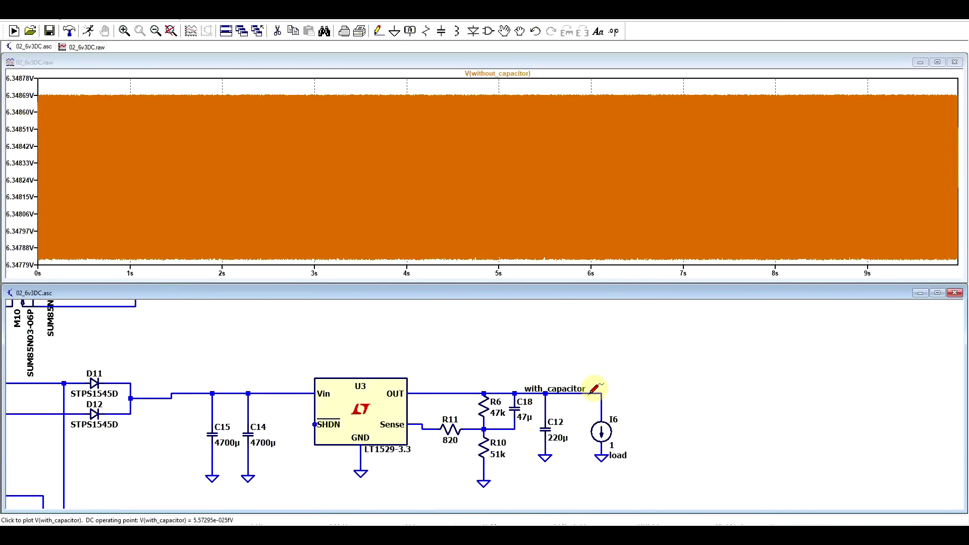
pyautogui.click(588, 395)
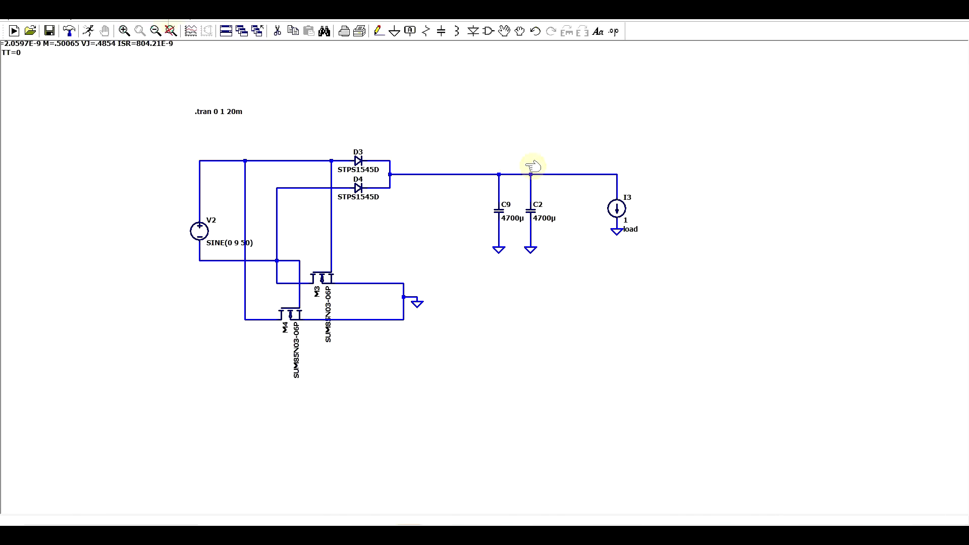
# Step: Run the rectifier simulation and plot the source current I(V2)
pyautogui.click(88, 33)
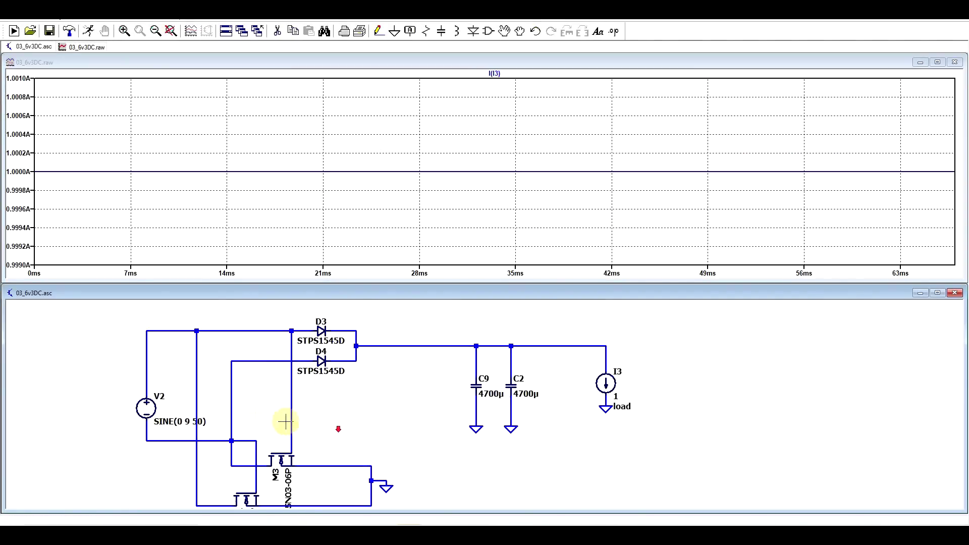
pyautogui.click(150, 406)
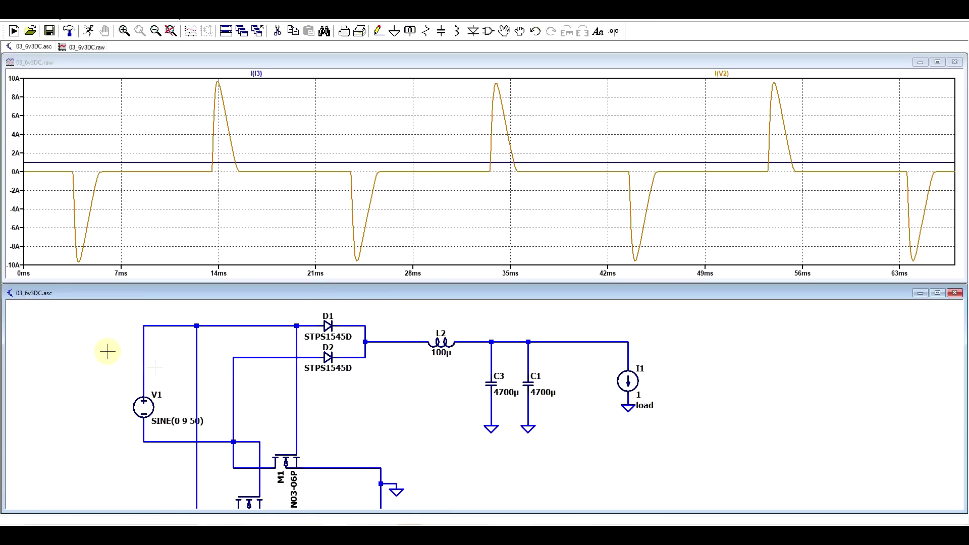
pyautogui.click(148, 404)
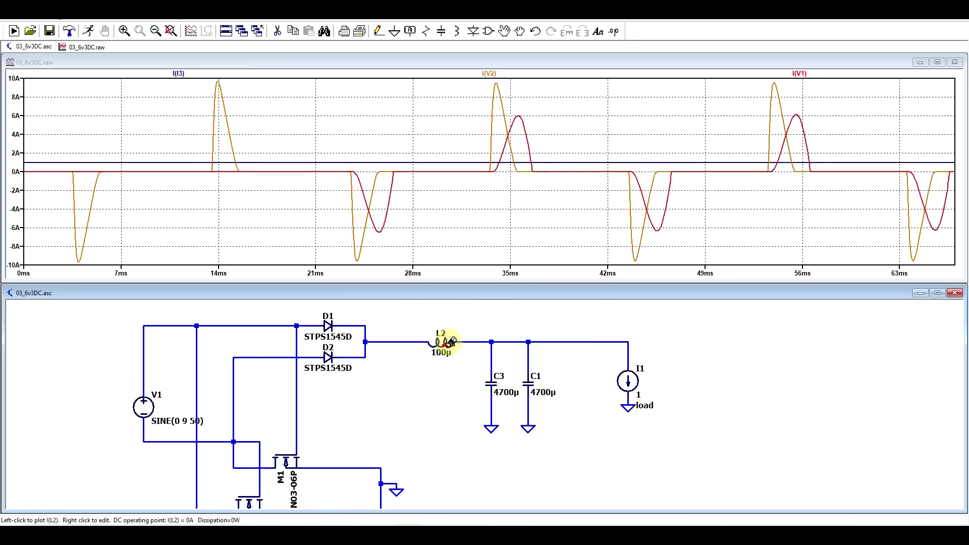
pyautogui.click(490, 73)
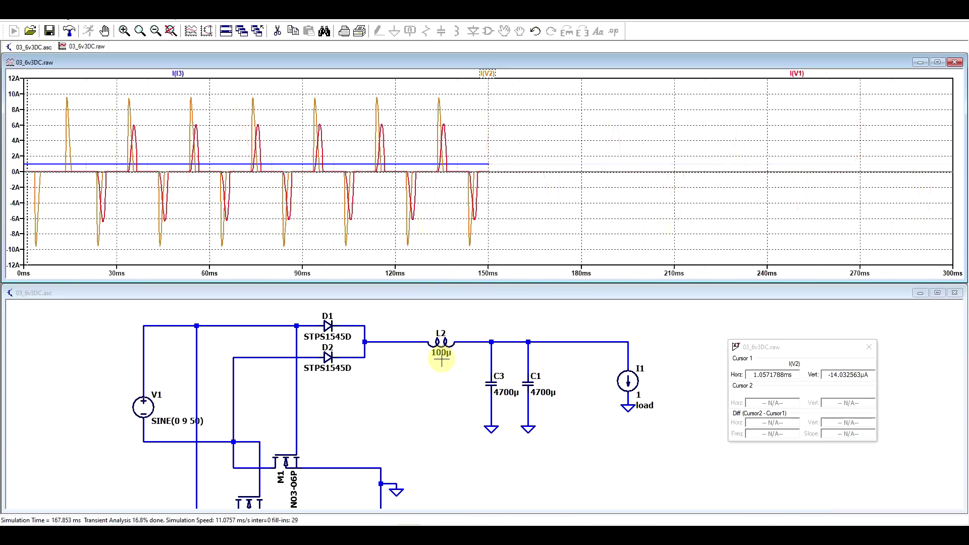
pyautogui.click(105, 31)
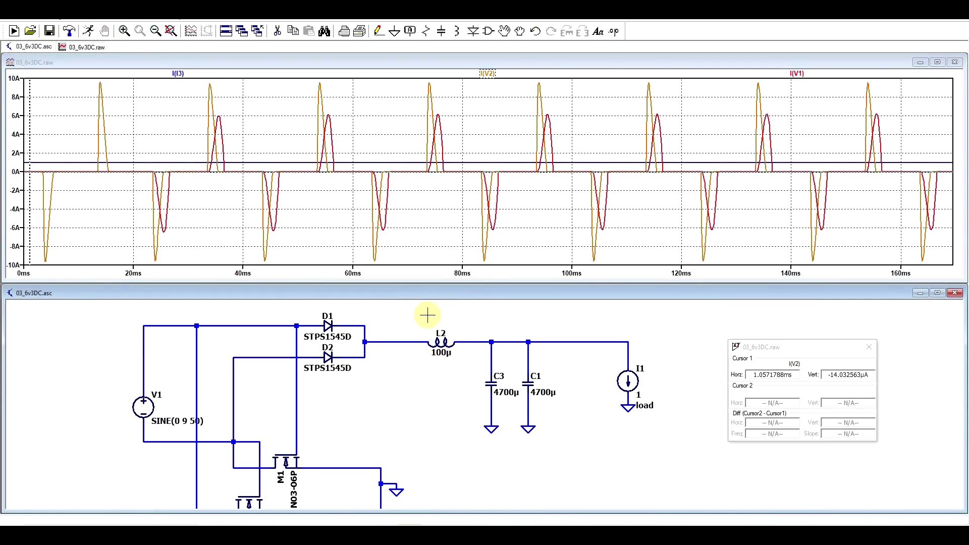
# Step: Plot the rectified voltage V(n004) together with V(n005) before L2, replacing V(n006)
pyautogui.scroll(-2, 449, 353)
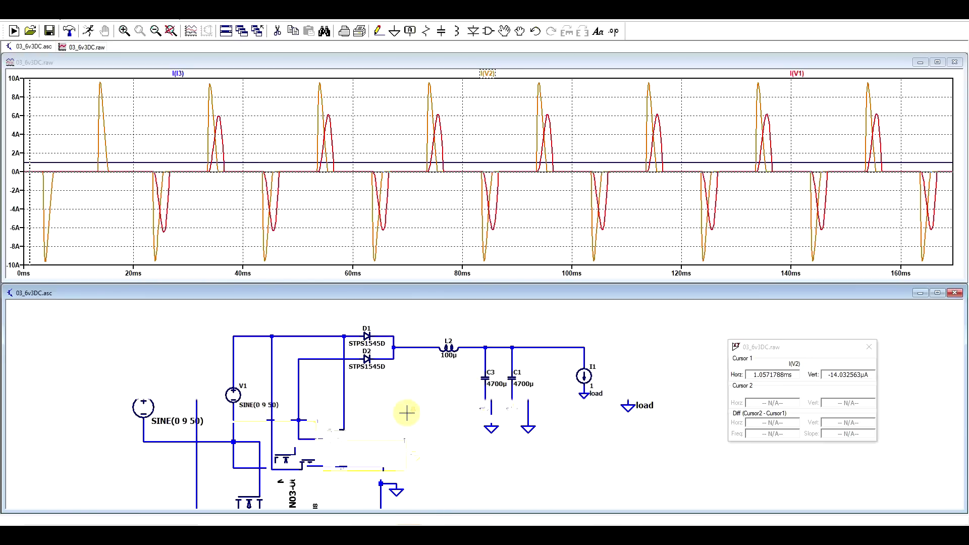
pyautogui.scroll(1, 407, 414)
pyautogui.click(556, 342)
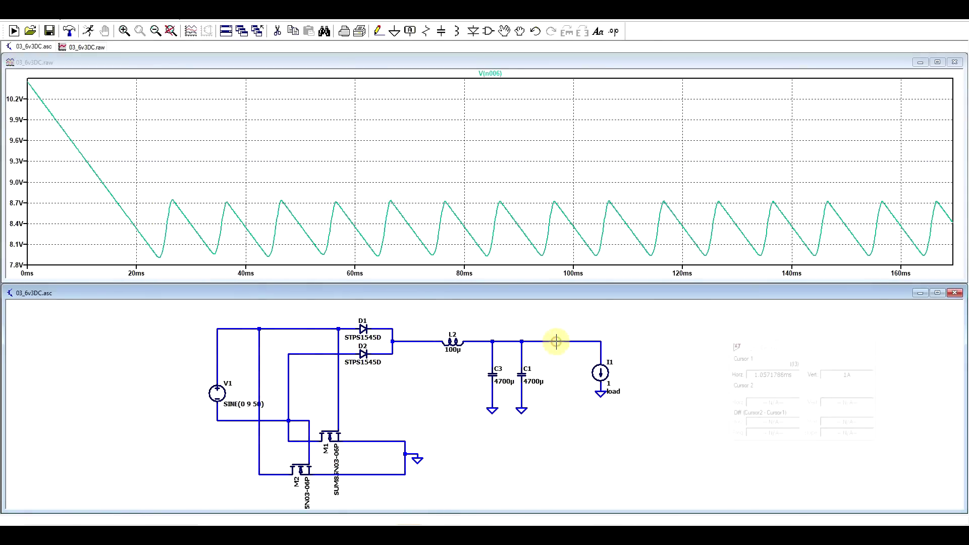
pyautogui.click(221, 328)
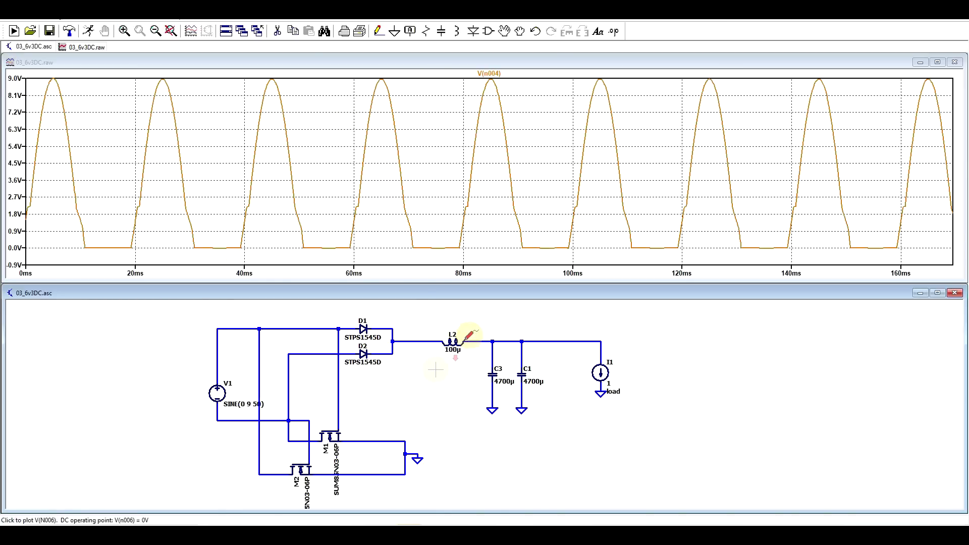
pyautogui.scroll(1, 437, 368)
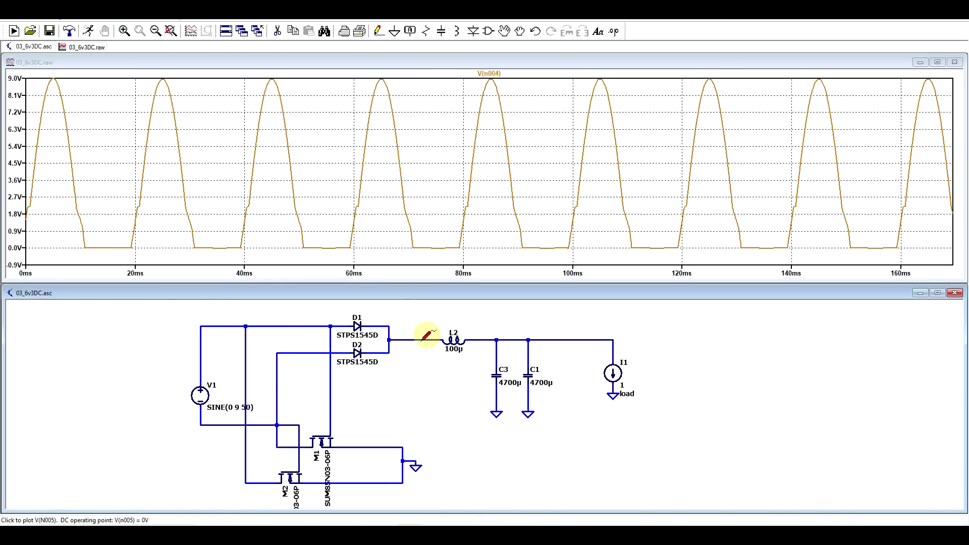
pyautogui.click(423, 340)
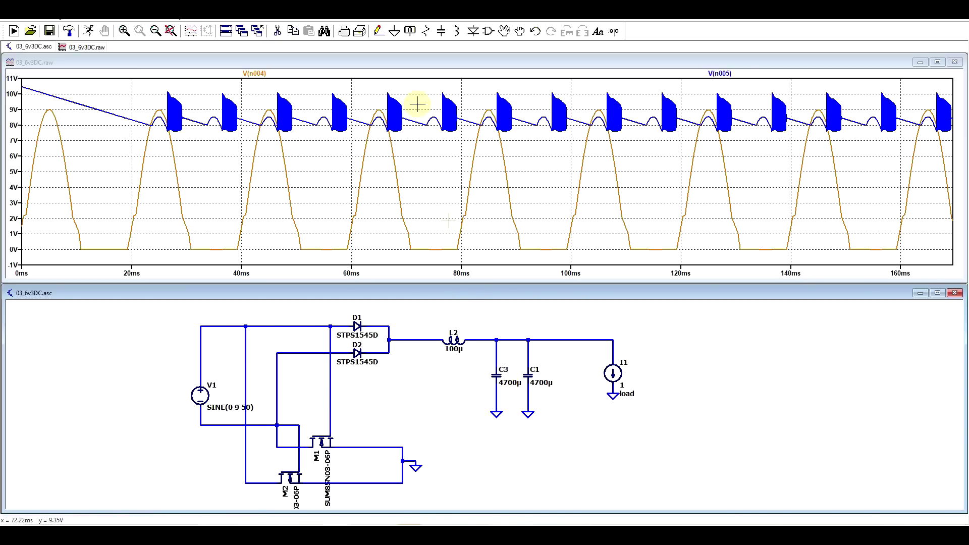
# Step: Zoom into the ringing bursts around 64–72 ms, then zoom back to fit the full run
pyautogui.moveTo(378, 80); pyautogui.dragTo(423, 164)
pyautogui.moveTo(349, 105); pyautogui.dragTo(384, 164)
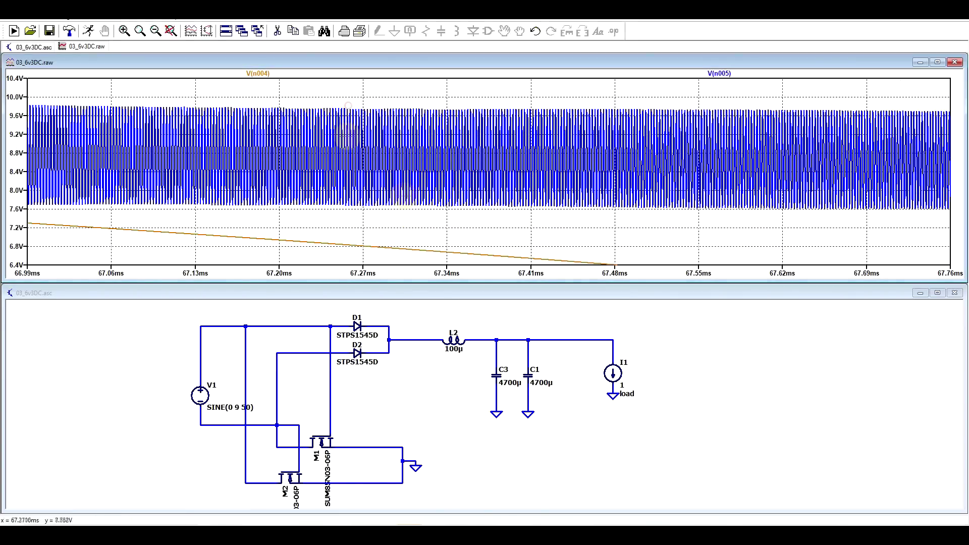
pyautogui.moveTo(309, 99); pyautogui.dragTo(444, 230)
pyautogui.moveTo(277, 102); pyautogui.dragTo(299, 152)
pyautogui.rightClick(318, 154)
pyautogui.click(381, 164)
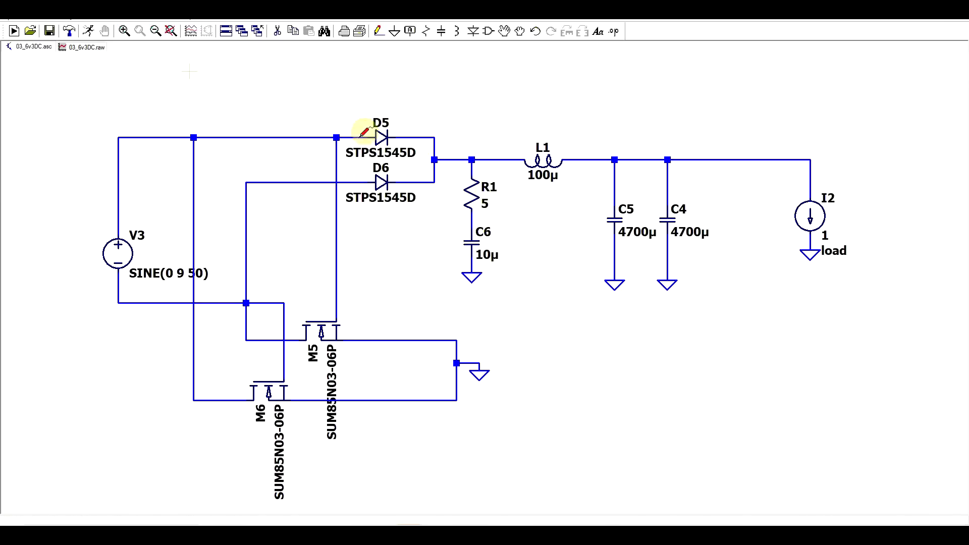
# Step: Run the simulation of the circuit with the 5 Ω / 10µ snubber, then halt it
pyautogui.hotkey('alt', 's')
pyautogui.press('r')
pyautogui.click(106, 31)
pyautogui.click(480, 118)
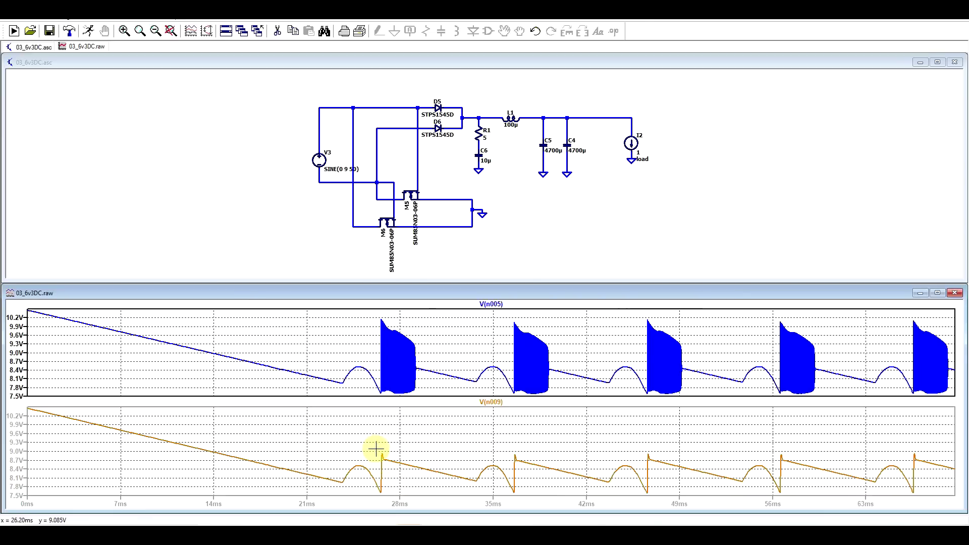
# Step: Zoom the schematic toward L1 to edit its value and the .step directive
pyautogui.scroll(2, 518, 118)
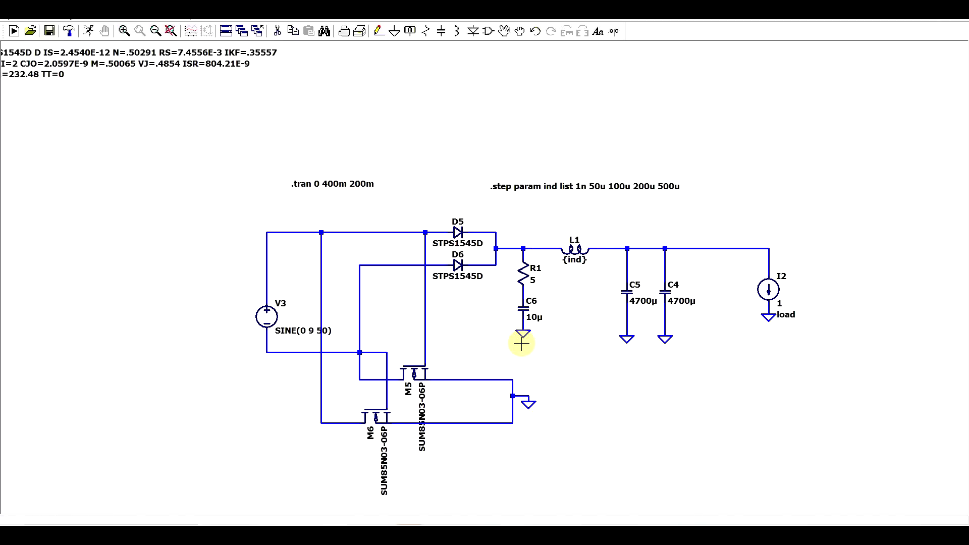
# Step: Run the inductance sweep, plot I(V3) and zoom to about 66–102 ms
pyautogui.click(89, 30)
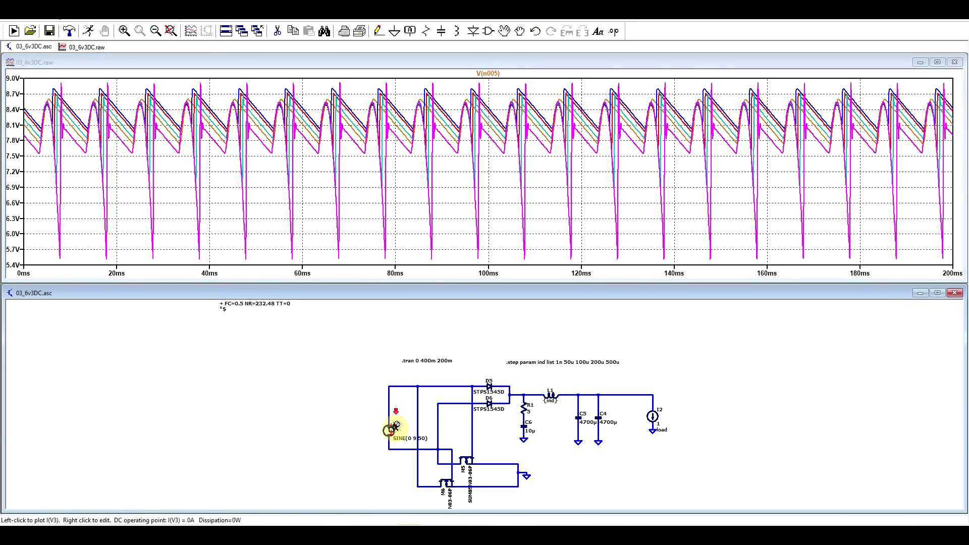
pyautogui.click(393, 428)
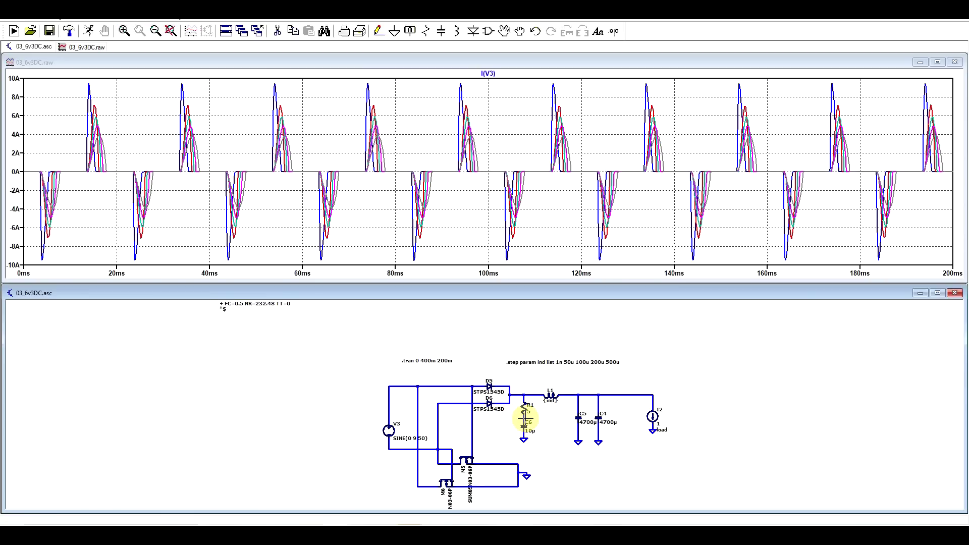
pyautogui.moveTo(342, 74); pyautogui.dragTo(492, 264)
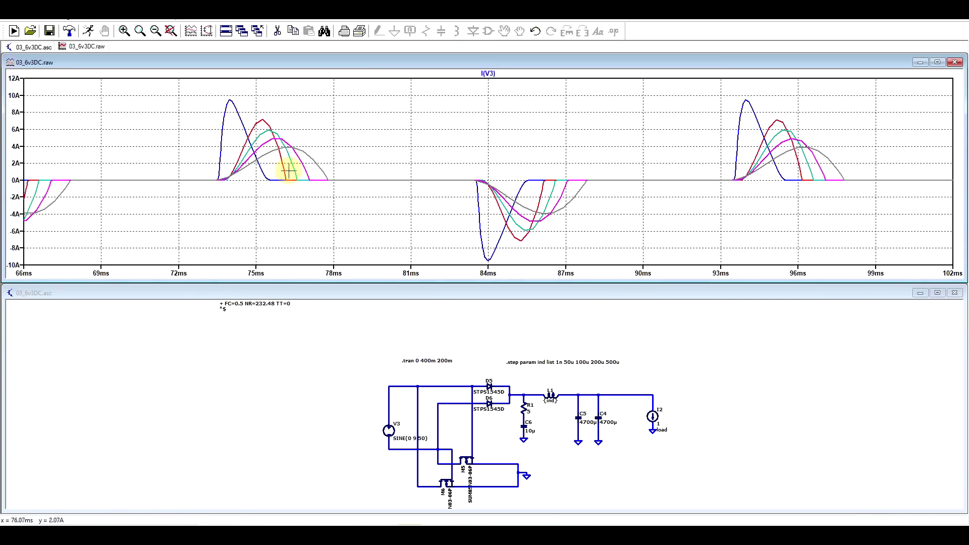
# Step: Attach Cursor 1 to the I(V3) peak and step it onto another run's trace
pyautogui.click(488, 73)
pyautogui.moveTo(231, 130); pyautogui.dragTo(259, 139)
pyautogui.press('Up')
pyautogui.press('Up')
pyautogui.press('Up')
pyautogui.press('Up')
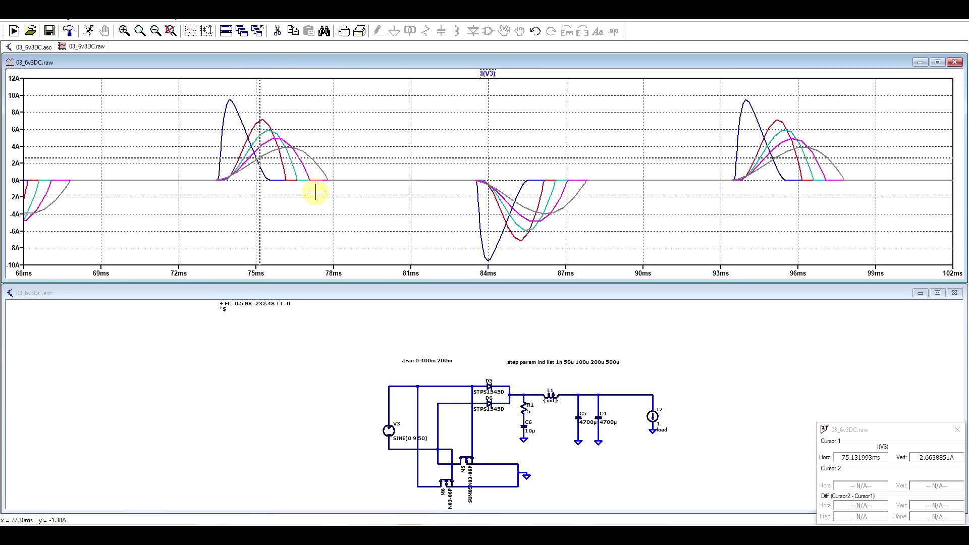
pyautogui.click(529, 331)
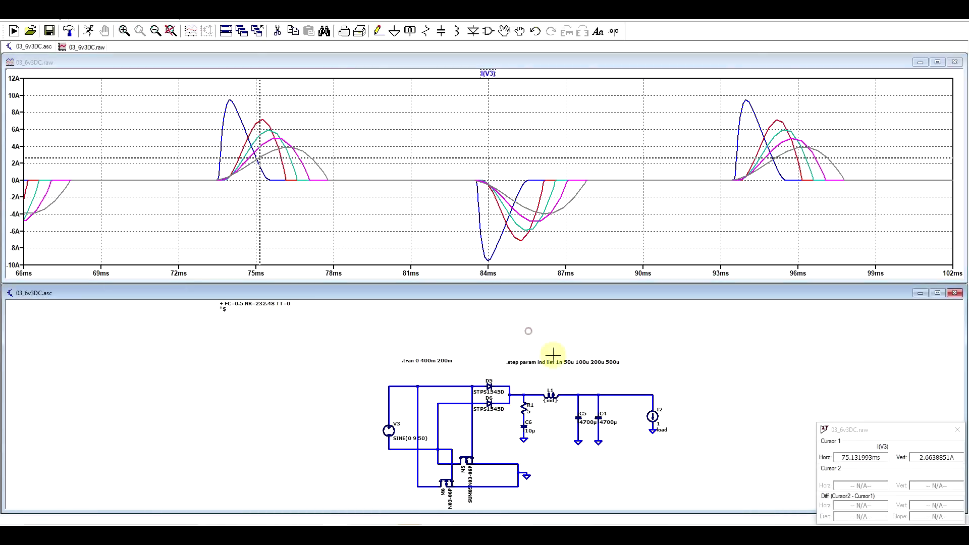
# Step: Plot V(n003) for all five runs, zoomed to 45–105 ms
pyautogui.click(629, 394)
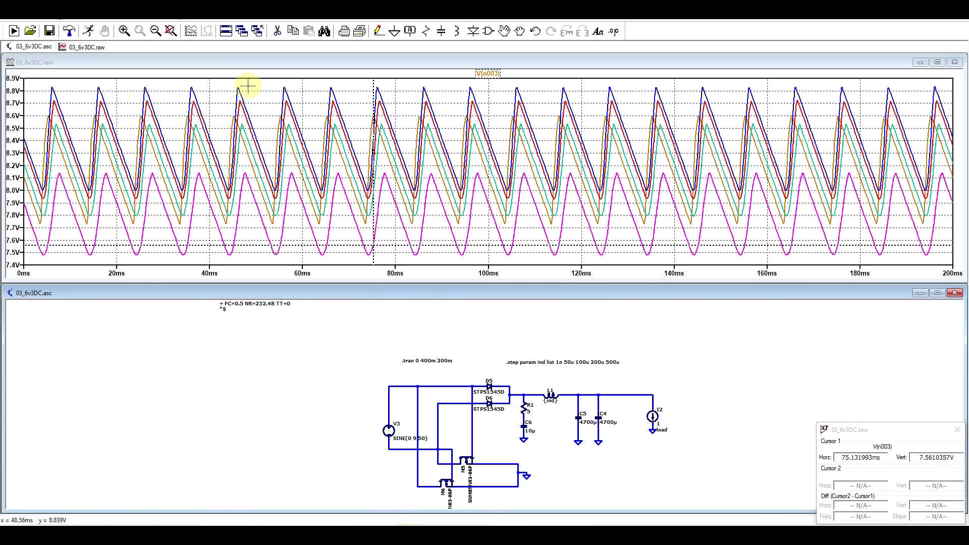
pyautogui.moveTo(249, 87); pyautogui.dragTo(507, 257)
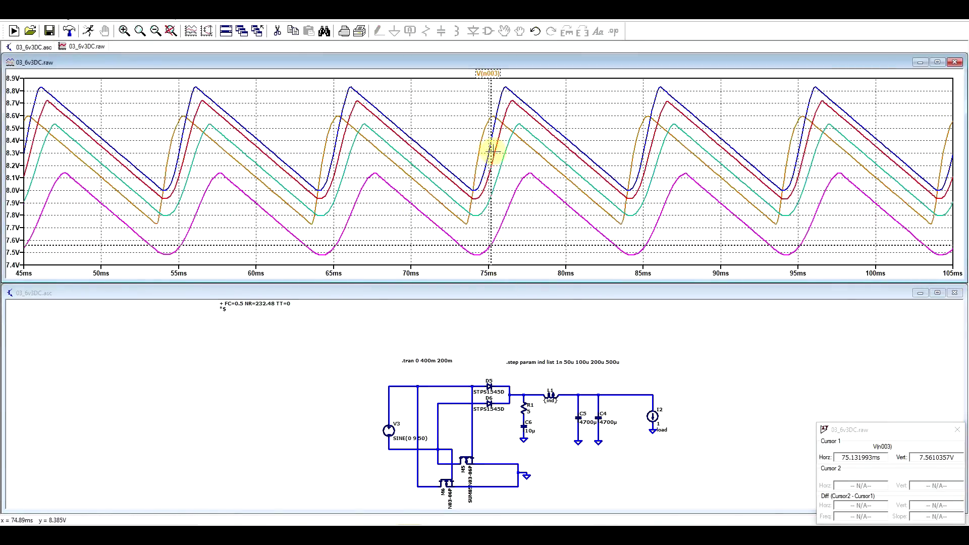
pyautogui.moveTo(491, 151)
pyautogui.mouseDown()
pyautogui.moveTo(500, 214)
pyautogui.moveTo(472, 212)
pyautogui.moveTo(461, 156)
pyautogui.moveTo(481, 149)
pyautogui.mouseUp()
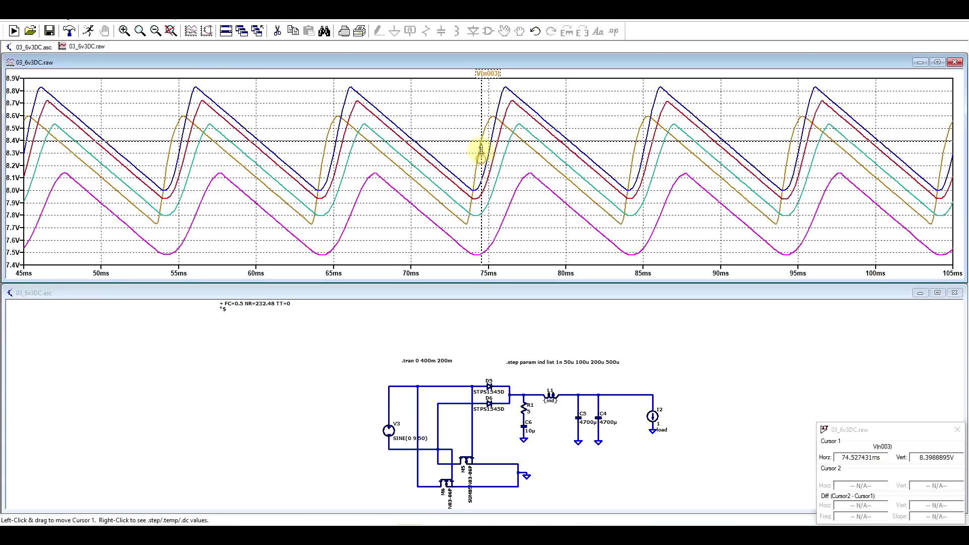
# Step: Identify each trace's inductance with Cursor Step Information, then plot the inductor current I(L1)
pyautogui.rightClick(482, 147)
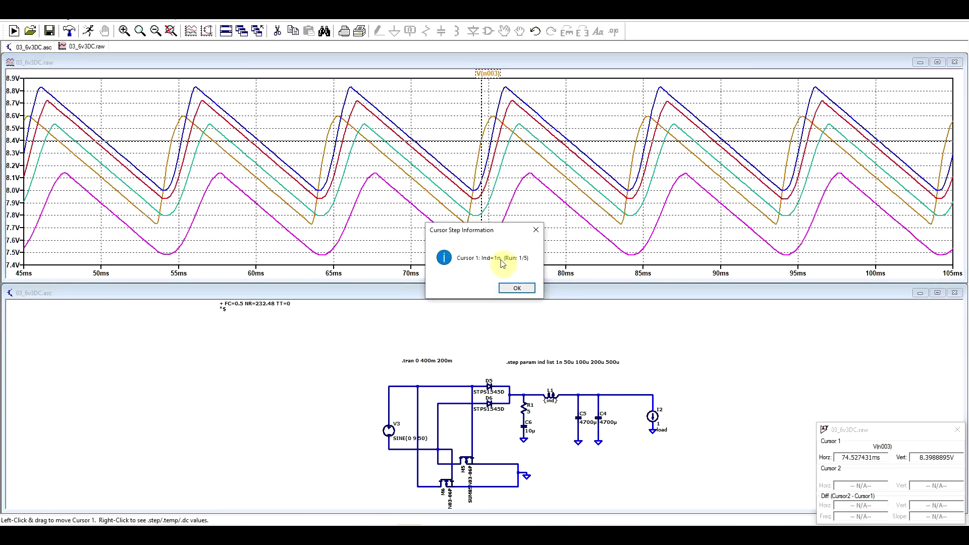
pyautogui.click(534, 230)
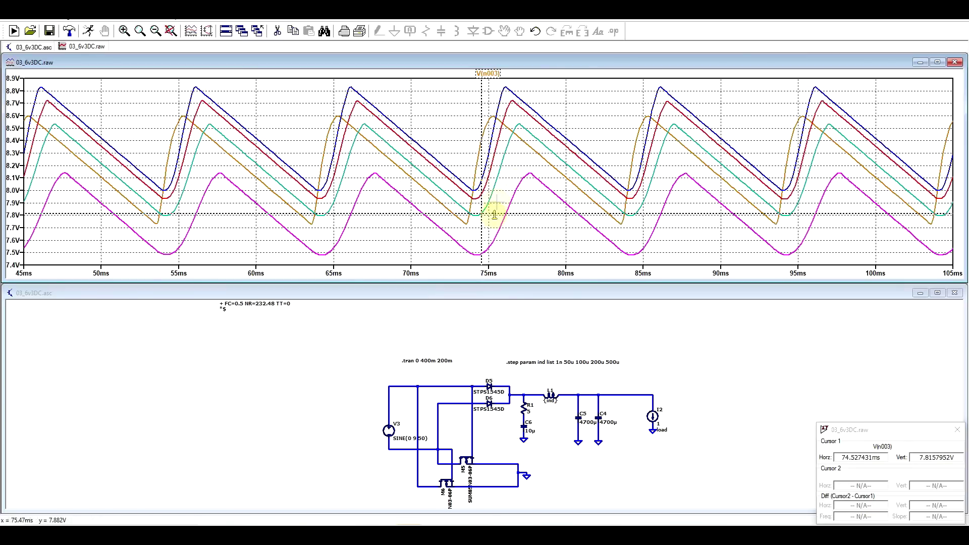
pyautogui.press('Down')
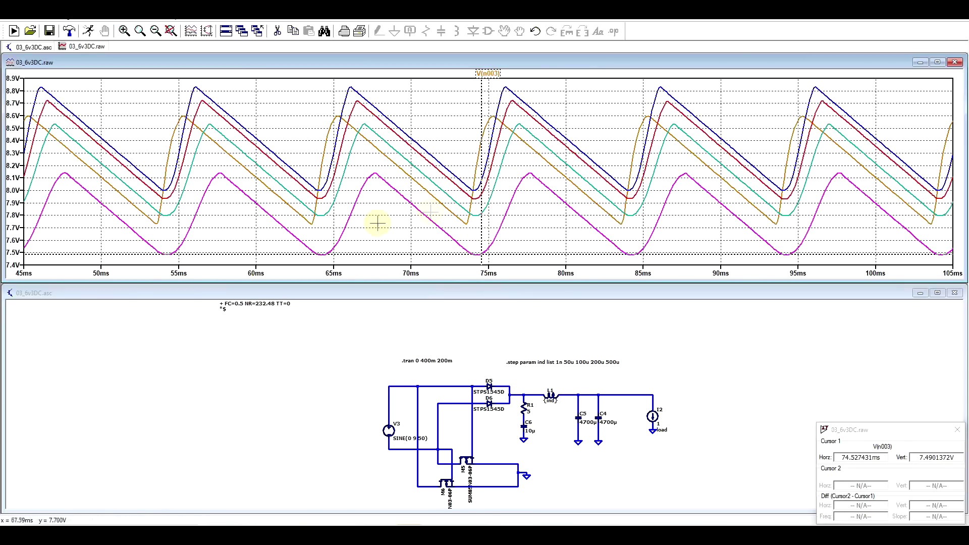
pyautogui.rightClick(481, 253)
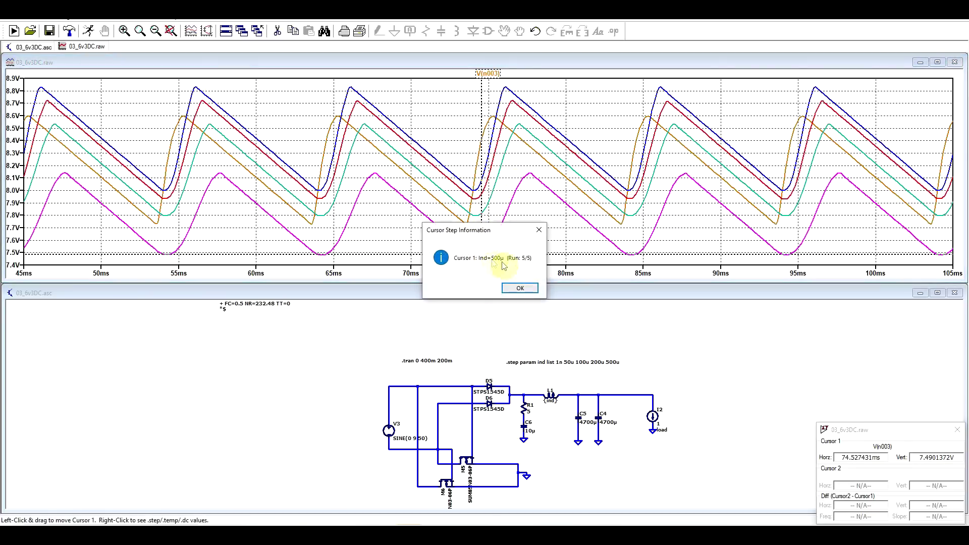
pyautogui.click(540, 234)
pyautogui.press('Up')
pyautogui.rightClick(495, 233)
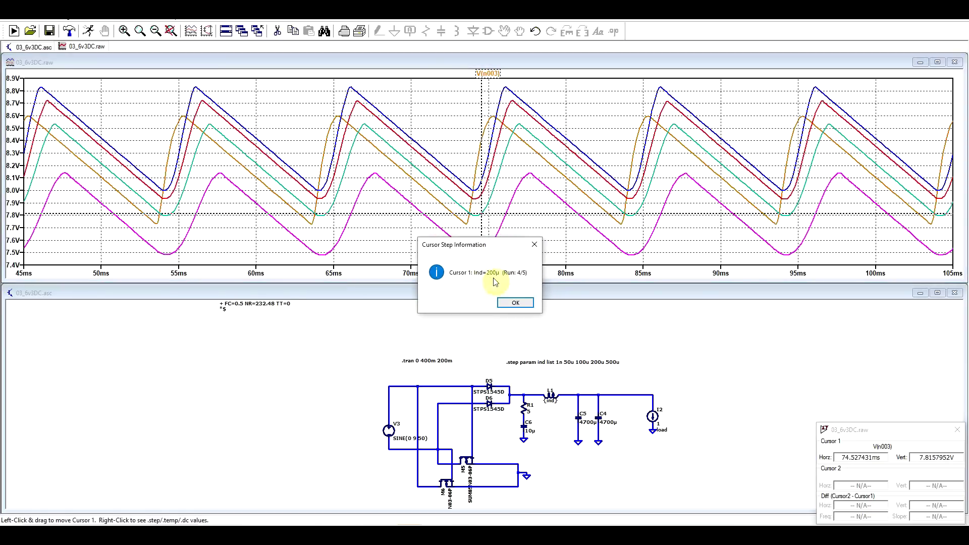
pyautogui.click(534, 244)
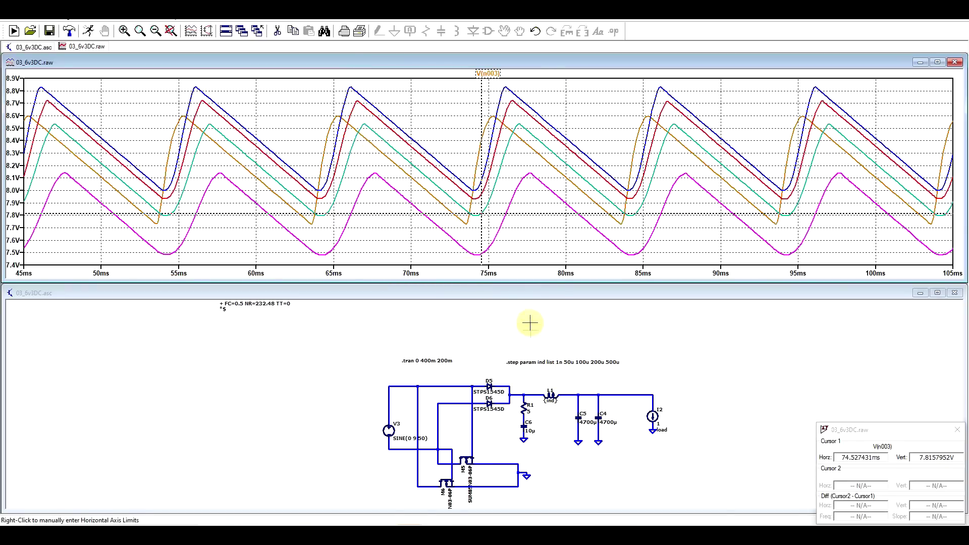
pyautogui.click(550, 396)
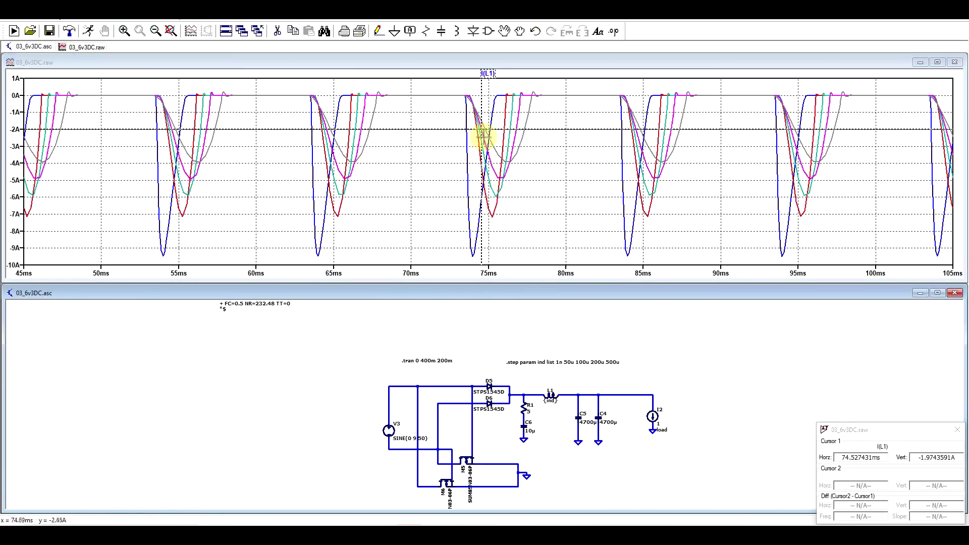
# Step: Place Cursor 1 at 75.83 ms on I(L1), confirm the Ind=200µ run, and move the readout
pyautogui.moveTo(485, 134)
pyautogui.mouseDown()
pyautogui.moveTo(501, 159)
pyautogui.moveTo(500, 190)
pyautogui.moveTo(500, 180)
pyautogui.mouseUp()
pyautogui.rightClick(500, 179)
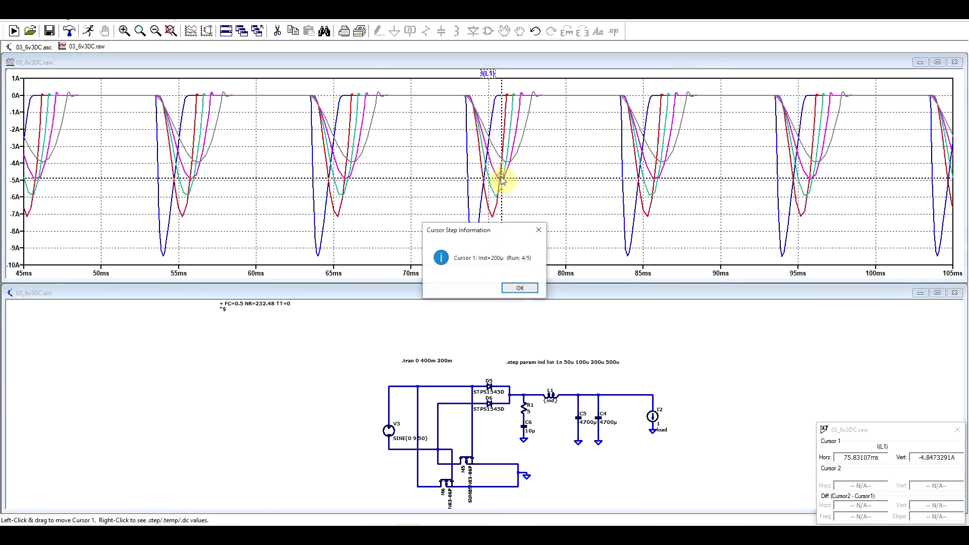
pyautogui.press('Return')
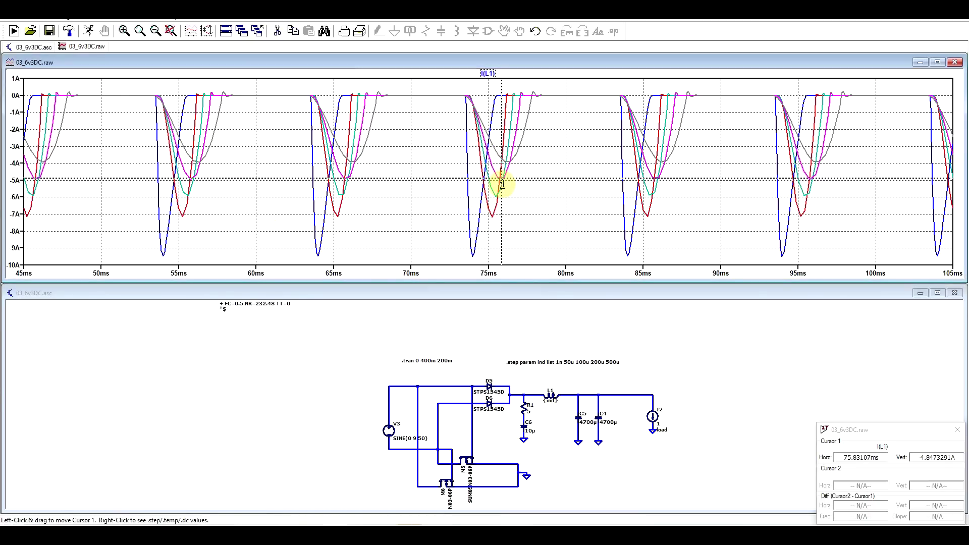
pyautogui.moveTo(929, 429); pyautogui.dragTo(846, 374)
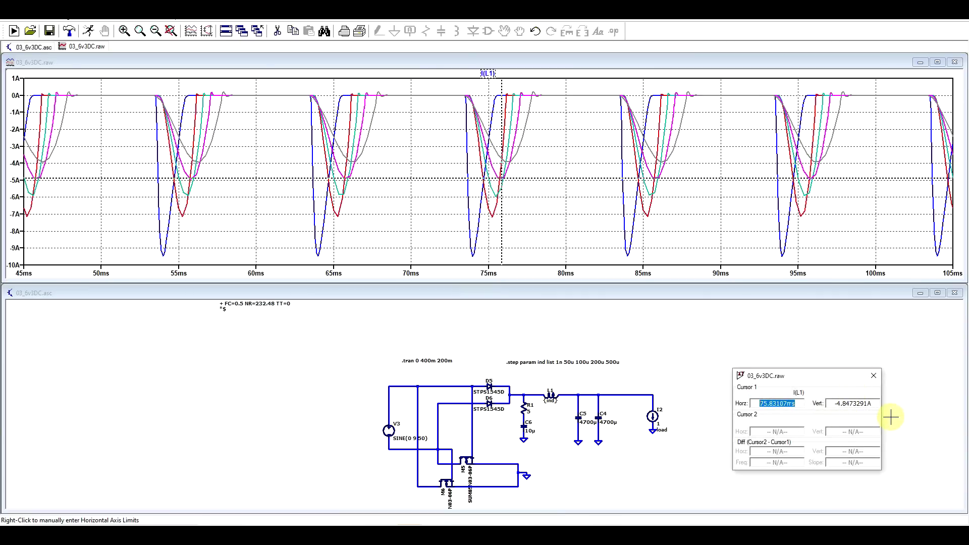